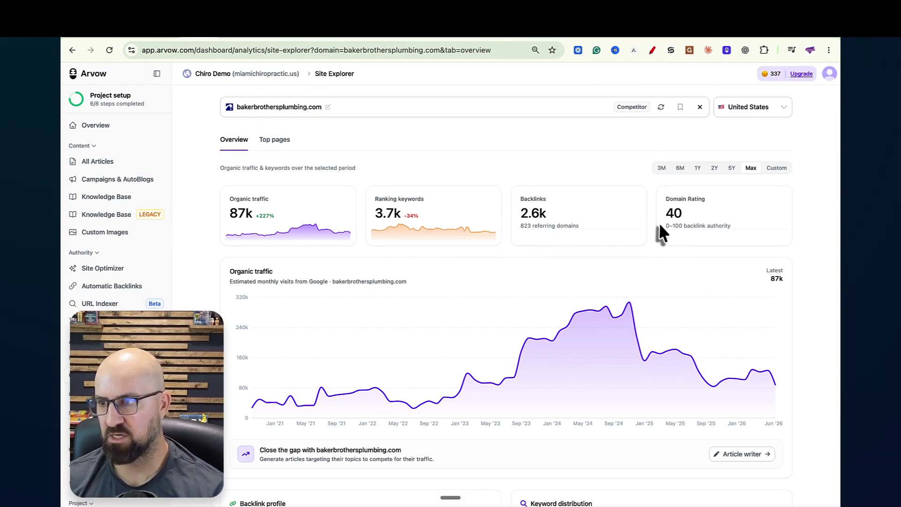
# Step: Switch from the Site Explorer report to the bakerbrothersplumbing.com home page and examine its offers, services and content sections
pyautogui.scroll(2, 659, 230)
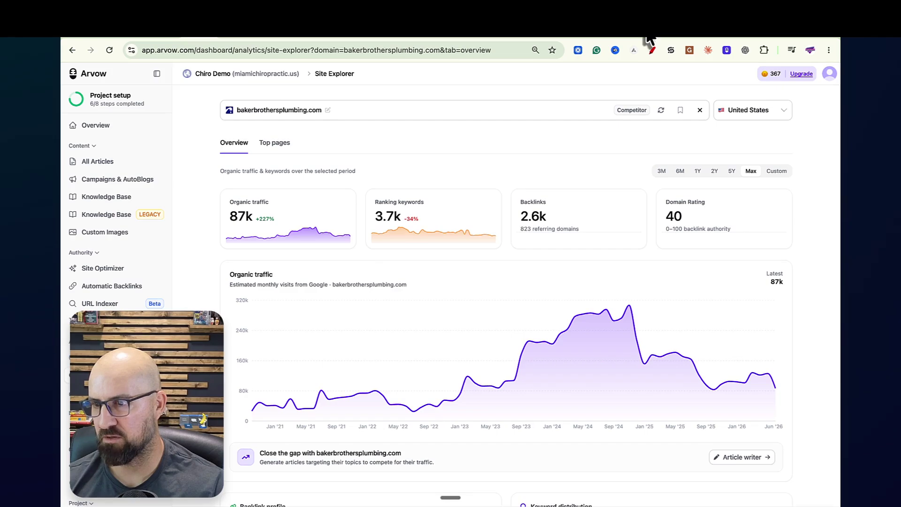
pyautogui.click(650, 41)
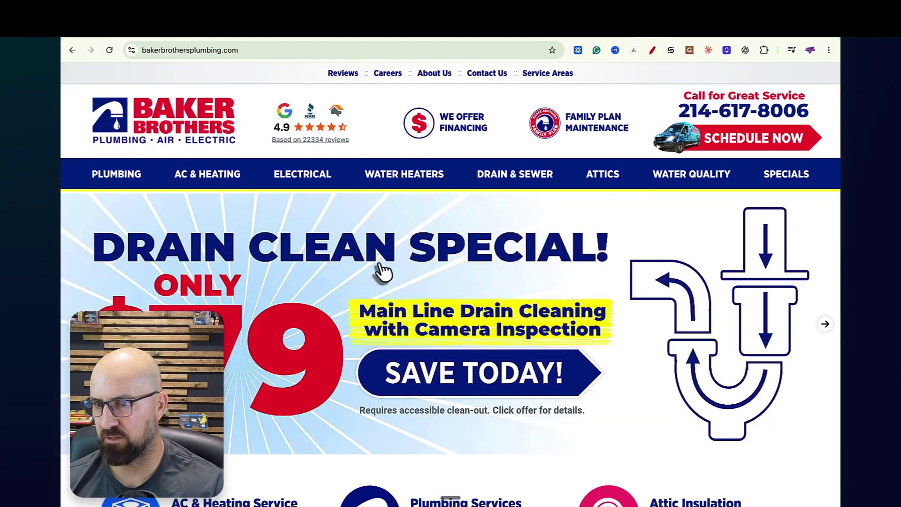
pyautogui.scroll(-1, 315, 277)
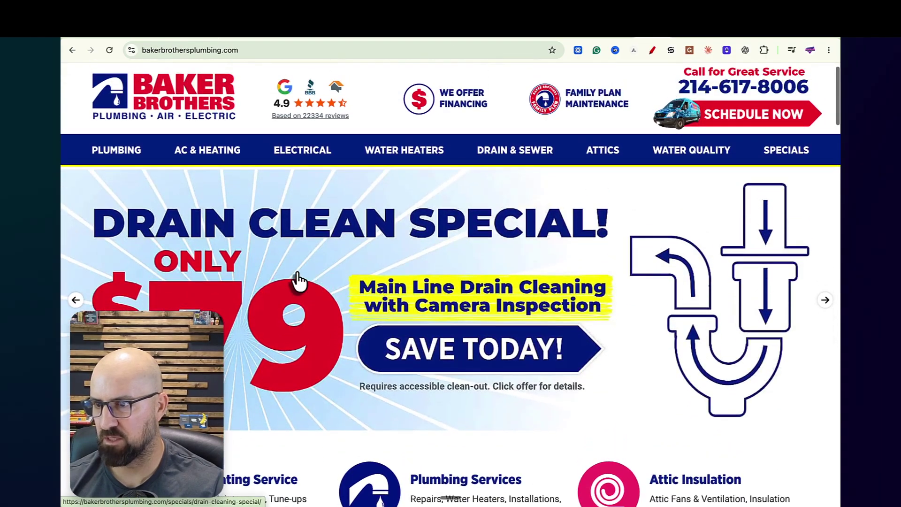
pyautogui.scroll(-15, 298, 278)
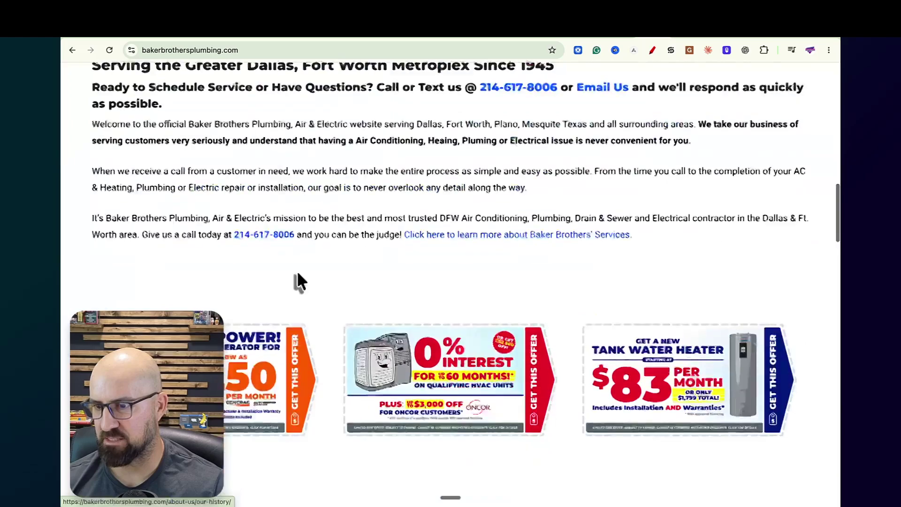
pyautogui.scroll(-7, 297, 277)
pyautogui.scroll(20, 296, 277)
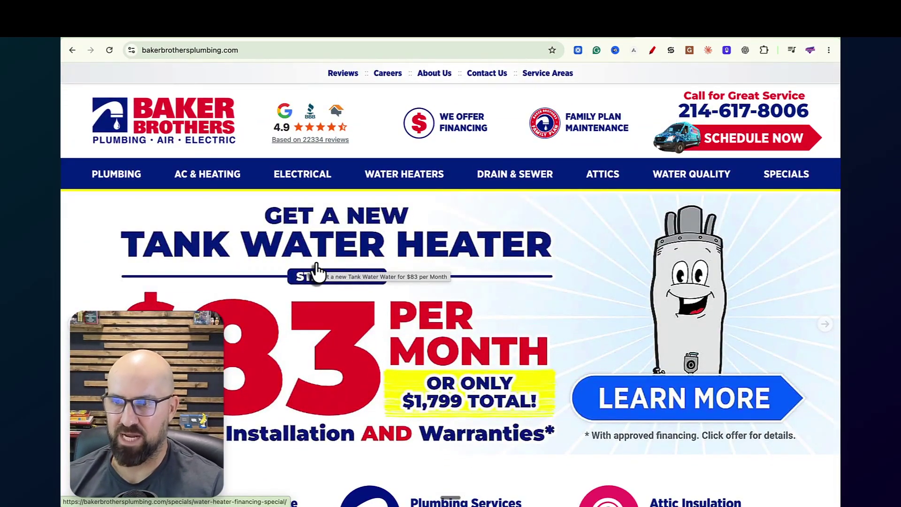
pyautogui.scroll(-2, 350, 284)
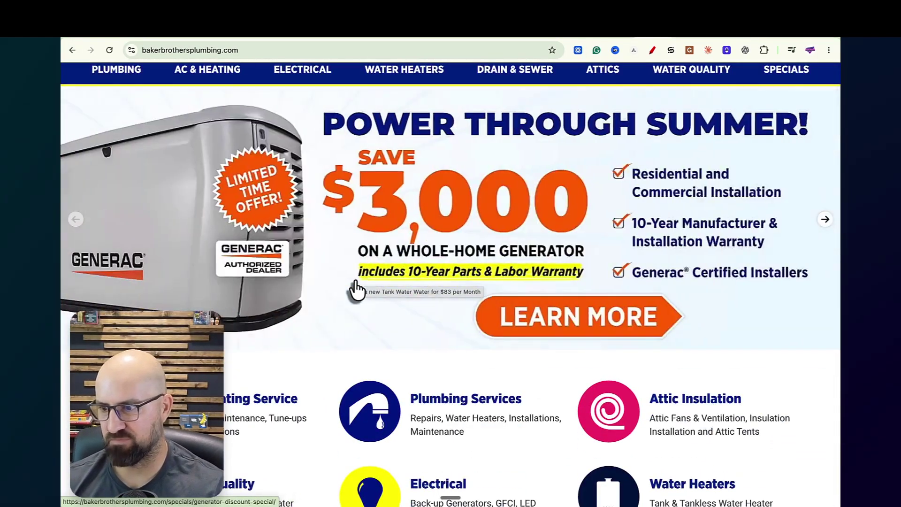
pyautogui.scroll(-8, 354, 289)
pyautogui.scroll(-12, 357, 291)
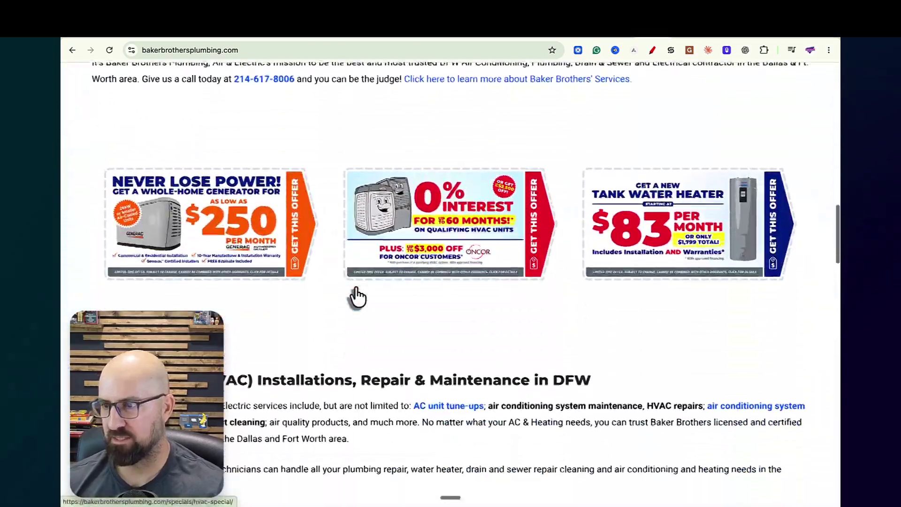
pyautogui.scroll(-15, 355, 293)
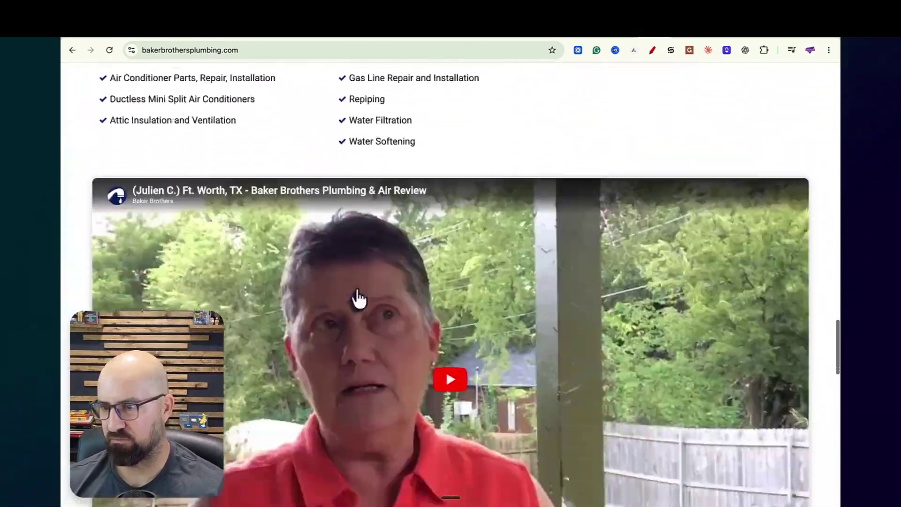
pyautogui.scroll(18, 359, 293)
pyautogui.scroll(10, 363, 291)
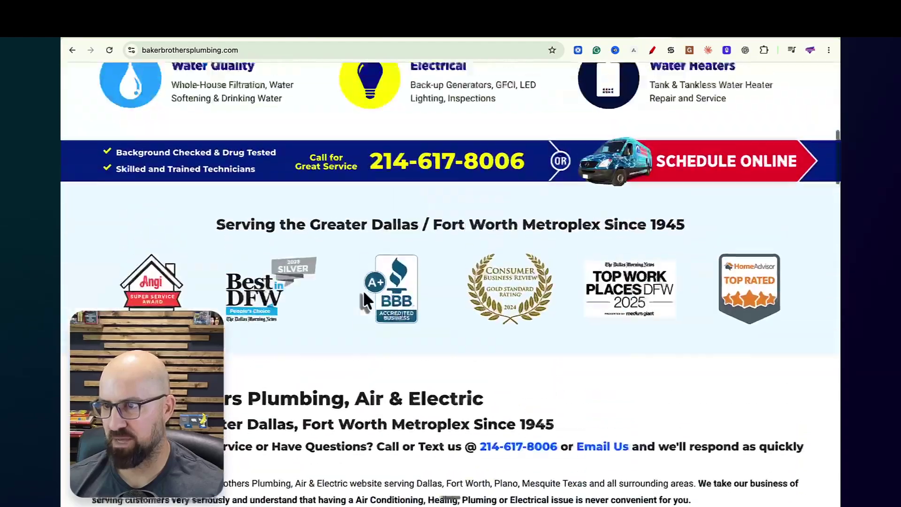
pyautogui.scroll(9, 436, 133)
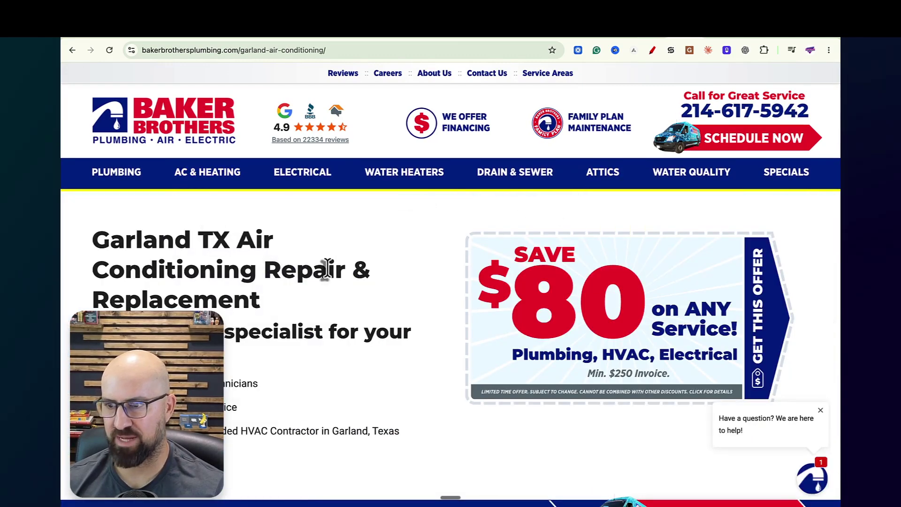
# Step: Circle "Garland" and underline "Air Conditioning Repair" in red in the Garland air-conditioning page's main heading
pyautogui.scroll(-2, 361, 269)
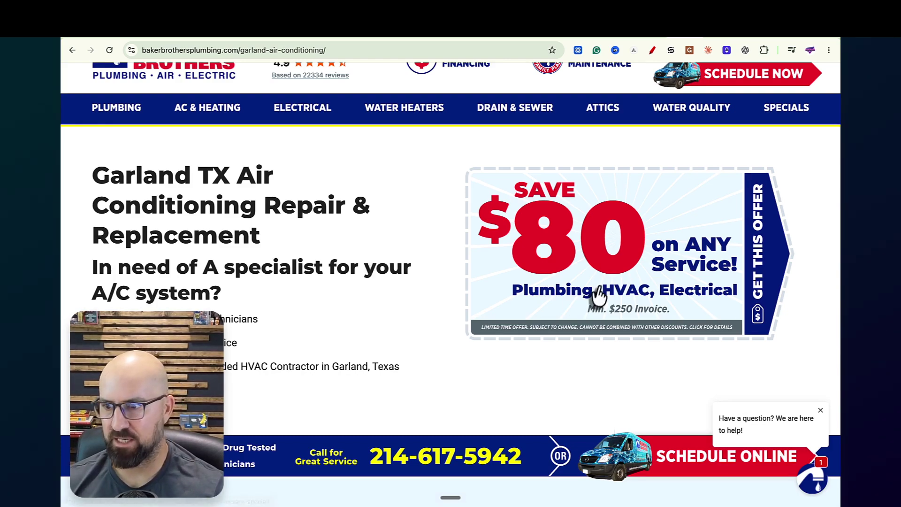
pyautogui.scroll(-3, 595, 298)
pyautogui.scroll(2, 577, 306)
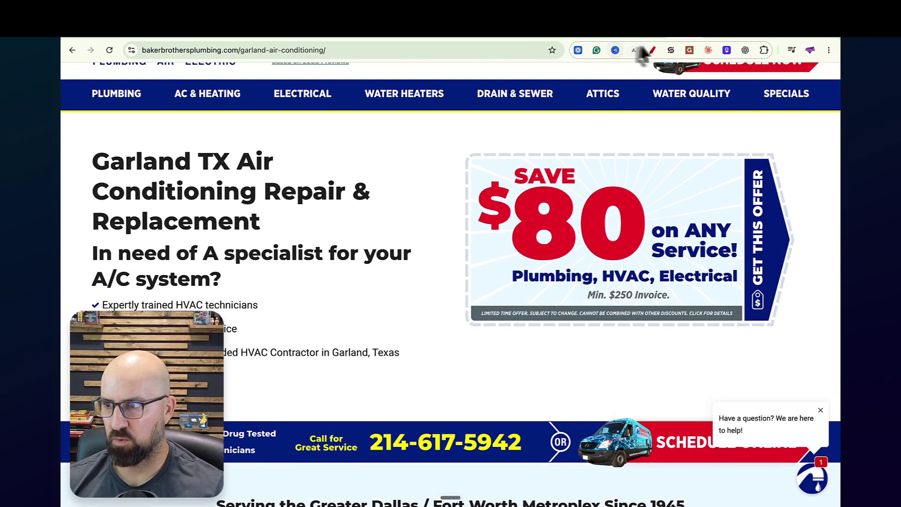
pyautogui.click(652, 50)
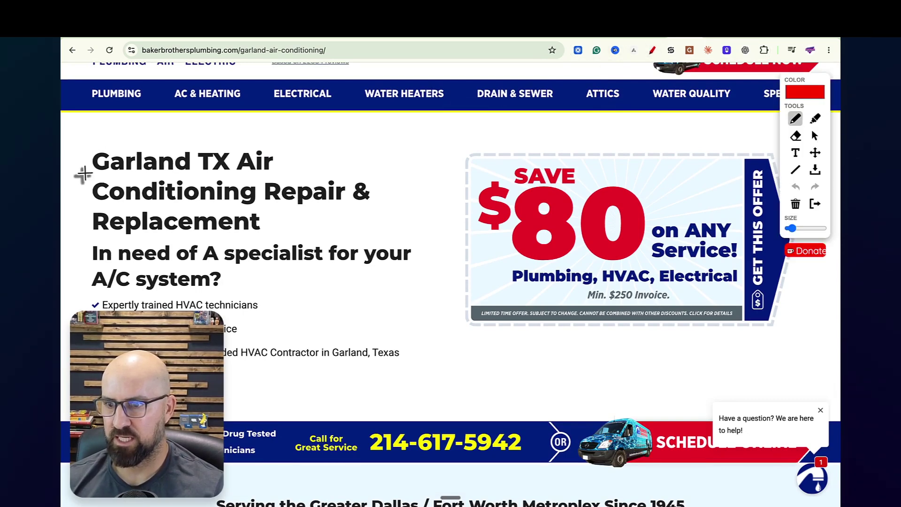
pyautogui.moveTo(86, 172); pyautogui.dragTo(169, 174)
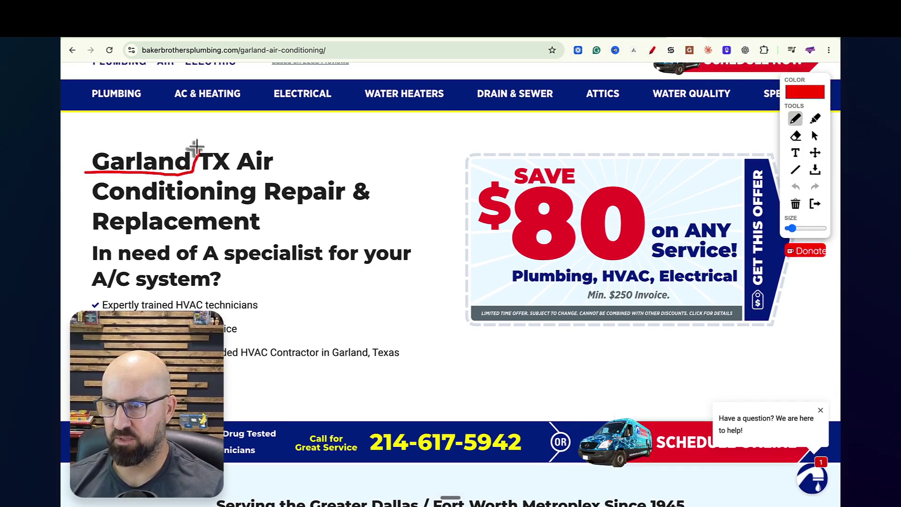
pyautogui.moveTo(195, 147)
pyautogui.mouseDown()
pyautogui.moveTo(90, 147)
pyautogui.moveTo(124, 177)
pyautogui.mouseUp()
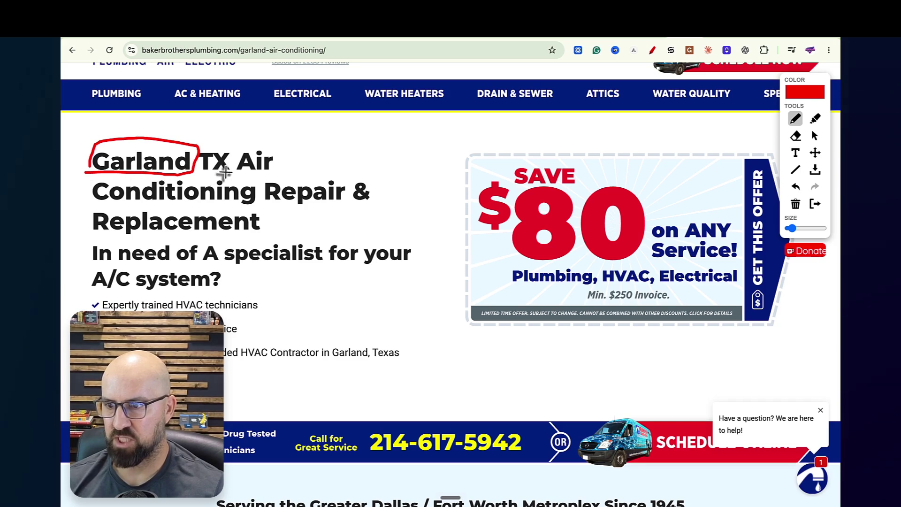
pyautogui.moveTo(224, 173); pyautogui.dragTo(265, 174)
pyautogui.moveTo(102, 205); pyautogui.dragTo(322, 205)
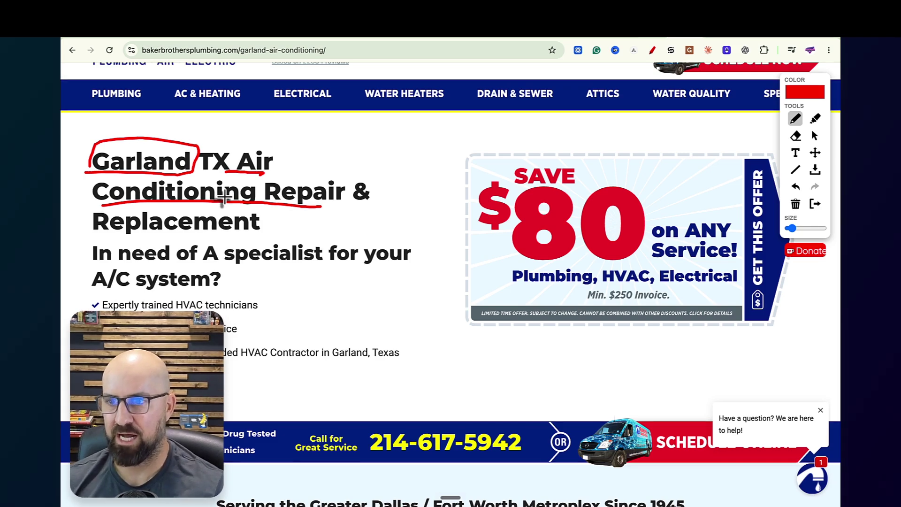
# Step: Sketch a column of five red boxes beside the main heading and a second column of shapes over the $80 coupon
pyautogui.moveTo(381, 160)
pyautogui.mouseDown()
pyautogui.moveTo(416, 191)
pyautogui.moveTo(381, 160)
pyautogui.mouseUp()
pyautogui.moveTo(372, 198)
pyautogui.mouseDown()
pyautogui.moveTo(397, 207)
pyautogui.moveTo(380, 221)
pyautogui.moveTo(413, 245)
pyautogui.moveTo(381, 230)
pyautogui.moveTo(413, 283)
pyautogui.moveTo(378, 271)
pyautogui.moveTo(404, 327)
pyautogui.moveTo(378, 305)
pyautogui.mouseUp()
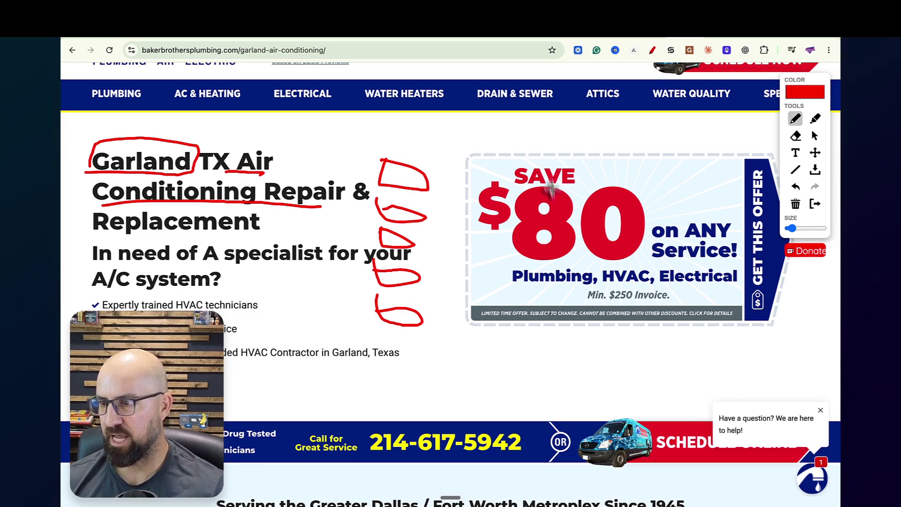
pyautogui.moveTo(548, 253)
pyautogui.mouseDown()
pyautogui.moveTo(579, 268)
pyautogui.moveTo(551, 272)
pyautogui.moveTo(551, 318)
pyautogui.moveTo(539, 296)
pyautogui.mouseUp()
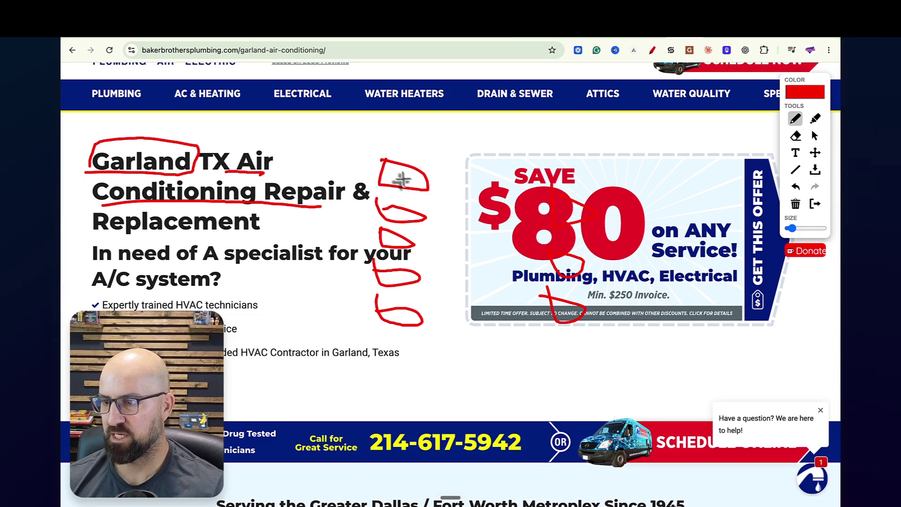
# Step: Draw red lines linking the boxes beside the heading to the shapes over the $80 coupon, and close the annotation tool
pyautogui.moveTo(413, 176); pyautogui.dragTo(516, 195)
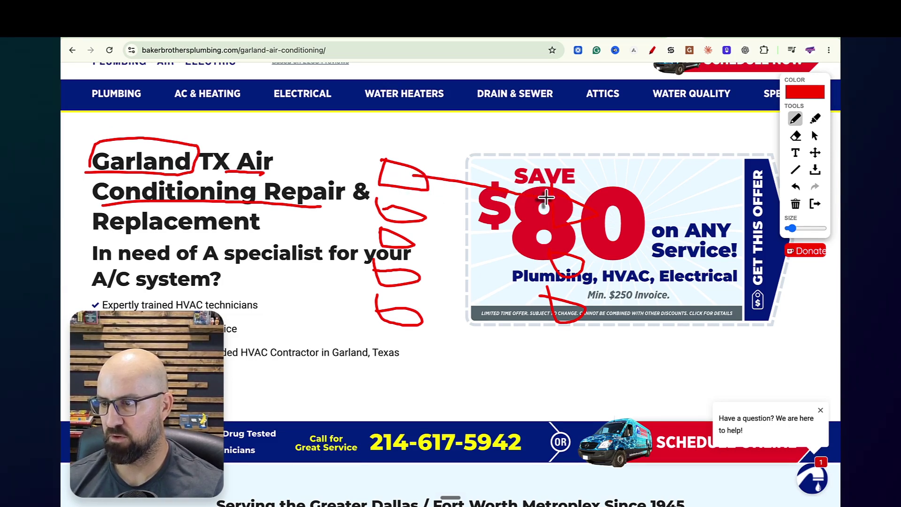
pyautogui.moveTo(407, 217); pyautogui.dragTo(559, 211)
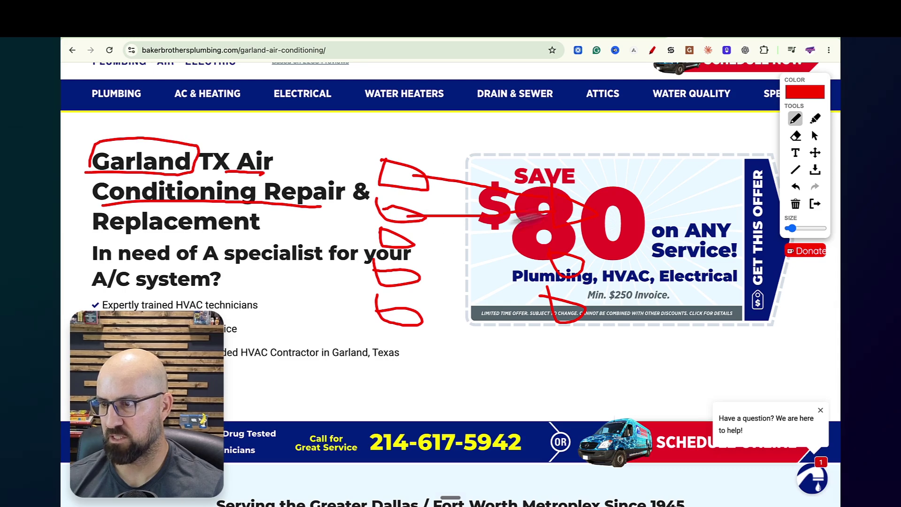
pyautogui.moveTo(407, 246); pyautogui.dragTo(514, 231)
pyautogui.moveTo(413, 272); pyautogui.dragTo(517, 237)
pyautogui.moveTo(420, 313); pyautogui.dragTo(544, 235)
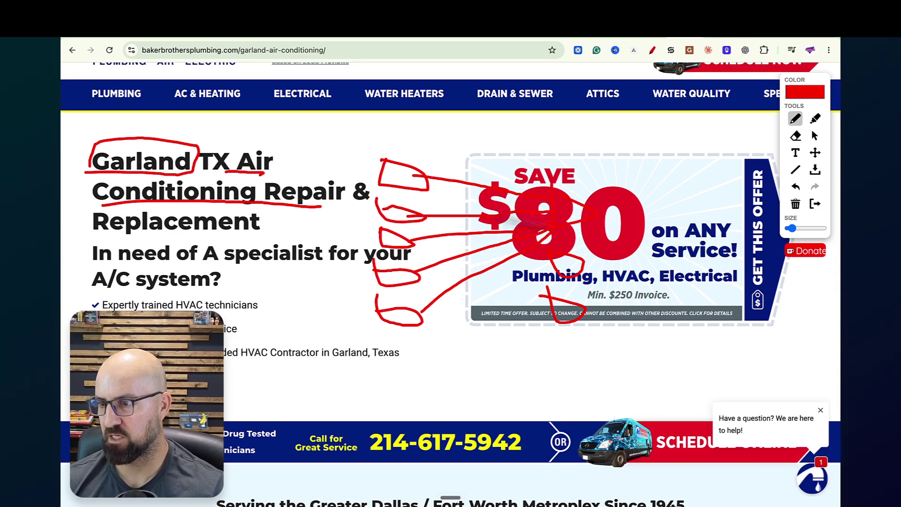
pyautogui.moveTo(407, 181); pyautogui.dragTo(478, 209)
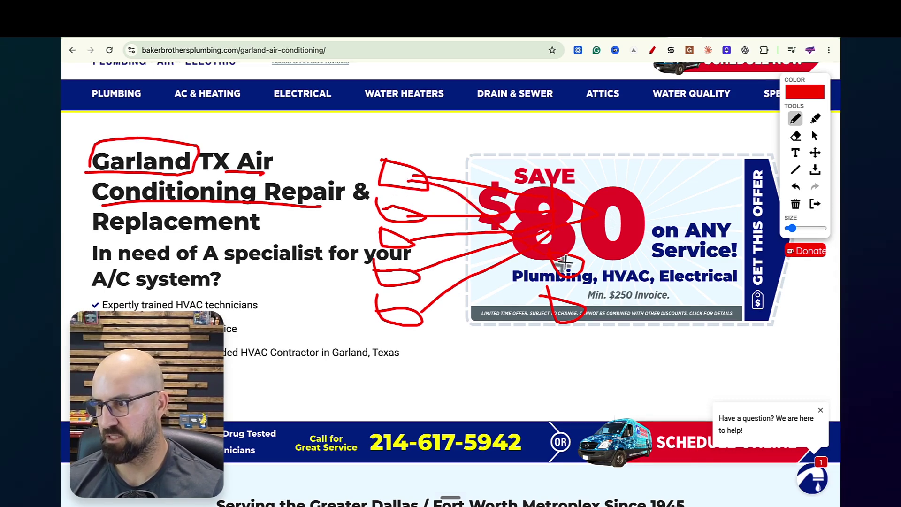
pyautogui.moveTo(388, 205); pyautogui.dragTo(483, 223)
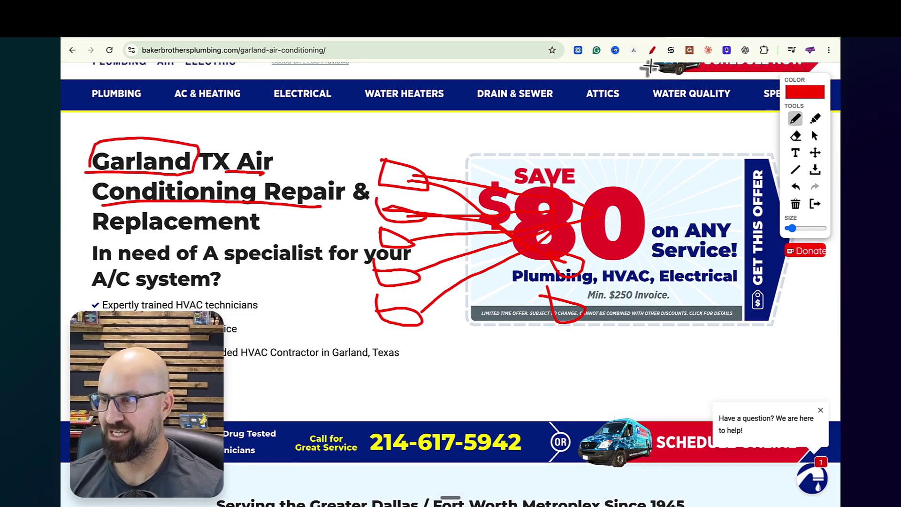
pyautogui.click(654, 51)
# Step: Examine the Garland page's introduction, HVAC specialists heading and AC repair section, highlighting the city name and service keywords
pyautogui.scroll(-1, 533, 225)
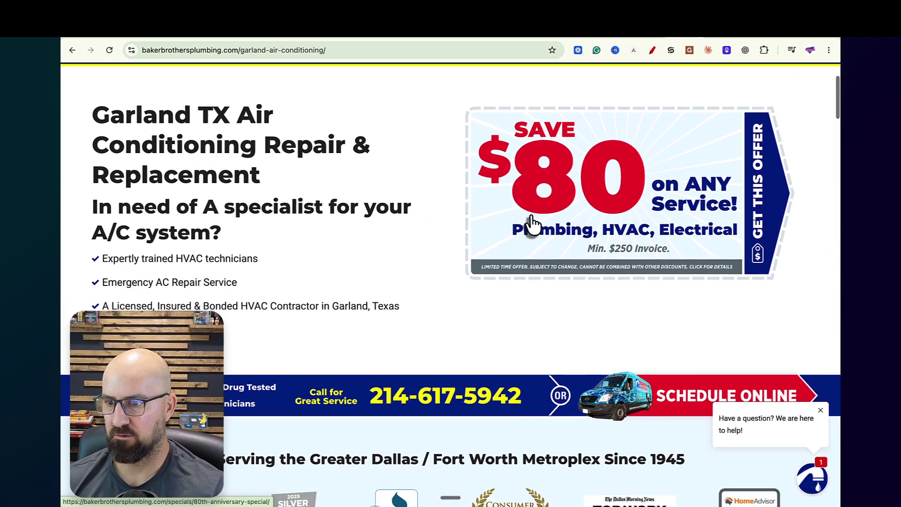
pyautogui.moveTo(91, 101); pyautogui.dragTo(432, 328)
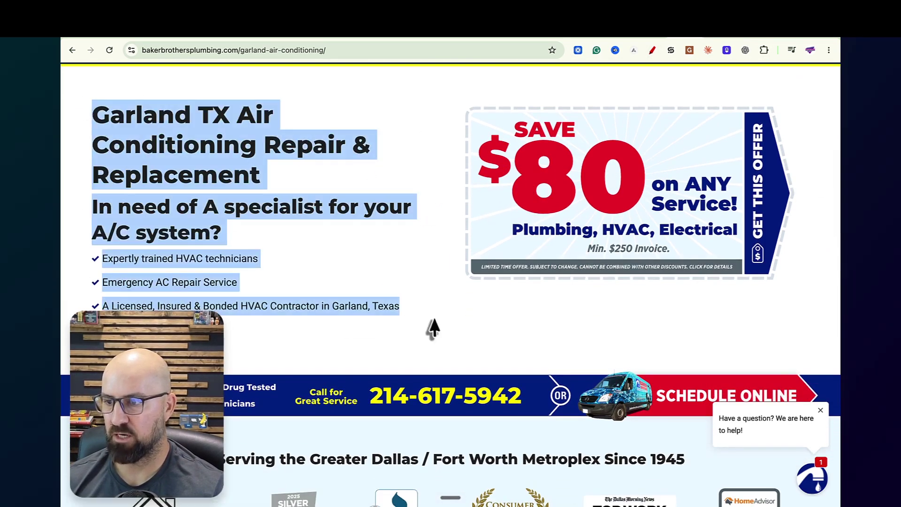
pyautogui.scroll(-10, 433, 328)
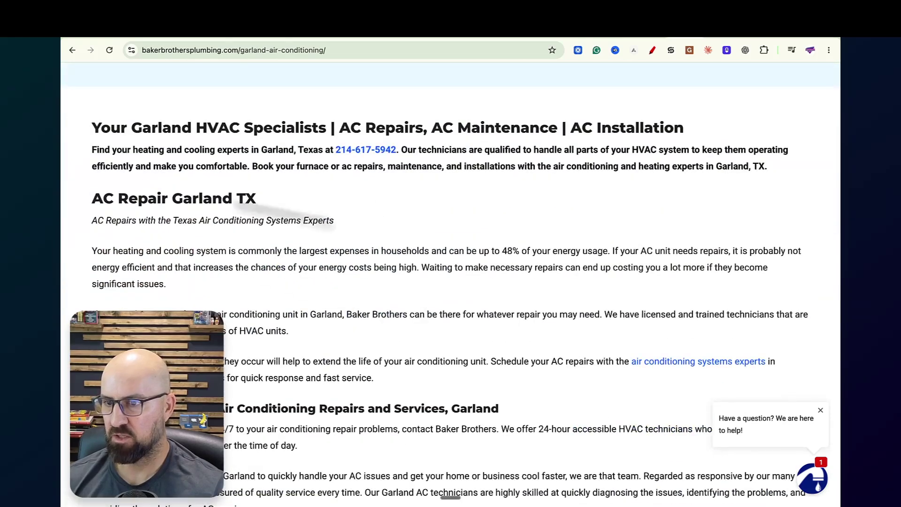
pyautogui.moveTo(130, 128); pyautogui.dragTo(190, 128)
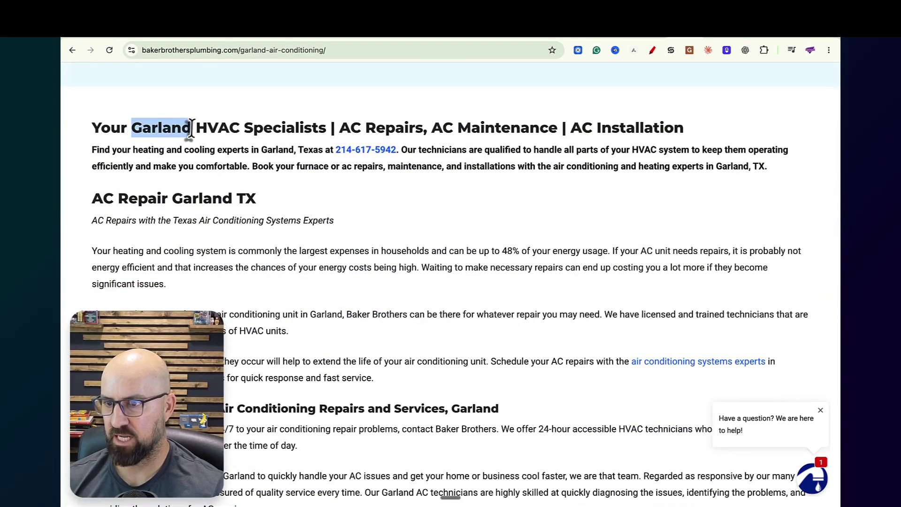
pyautogui.moveTo(351, 128); pyautogui.dragTo(570, 127)
pyautogui.scroll(-2, 464, 199)
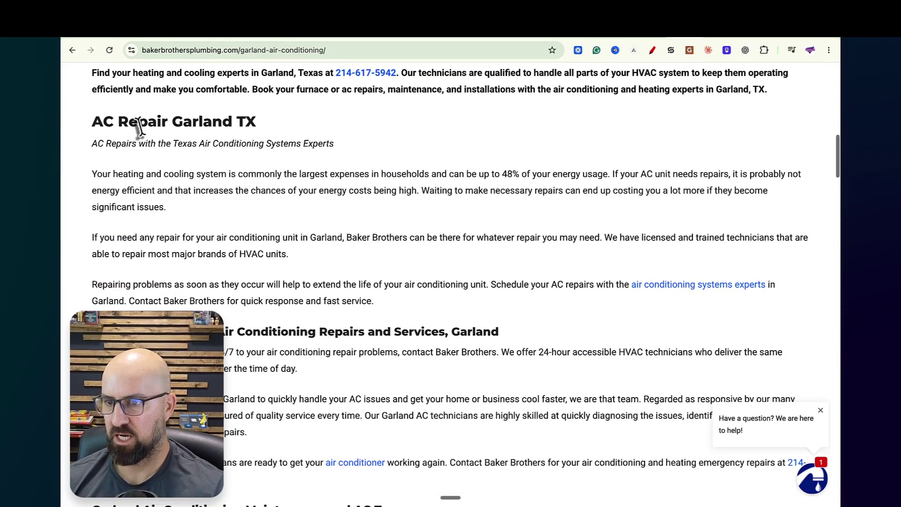
pyautogui.moveTo(137, 123); pyautogui.dragTo(212, 123)
pyautogui.moveTo(155, 145); pyautogui.dragTo(289, 145)
pyautogui.scroll(-6, 275, 195)
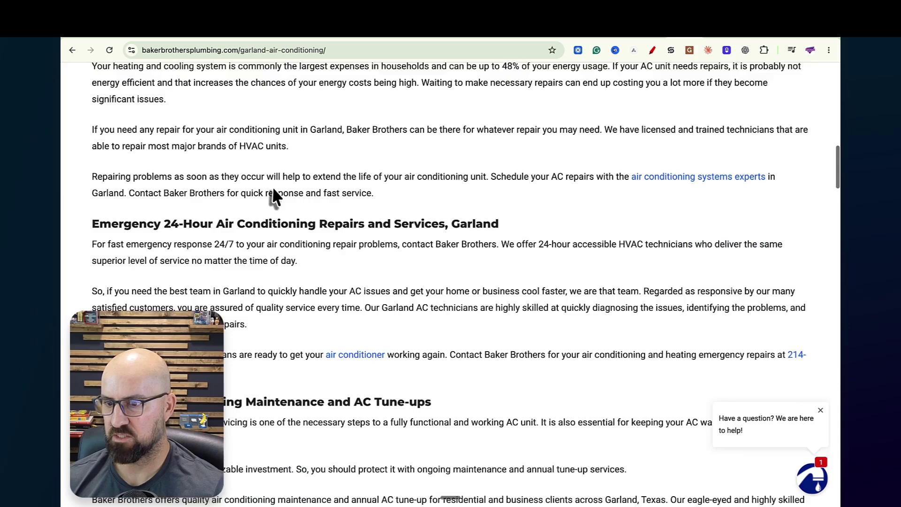
# Step: Examine the emergency repair, AC maintenance, HVAC inspection and heater sections, highlighting air-conditioning phrases in the text
pyautogui.moveTo(289, 235); pyautogui.dragTo(409, 235)
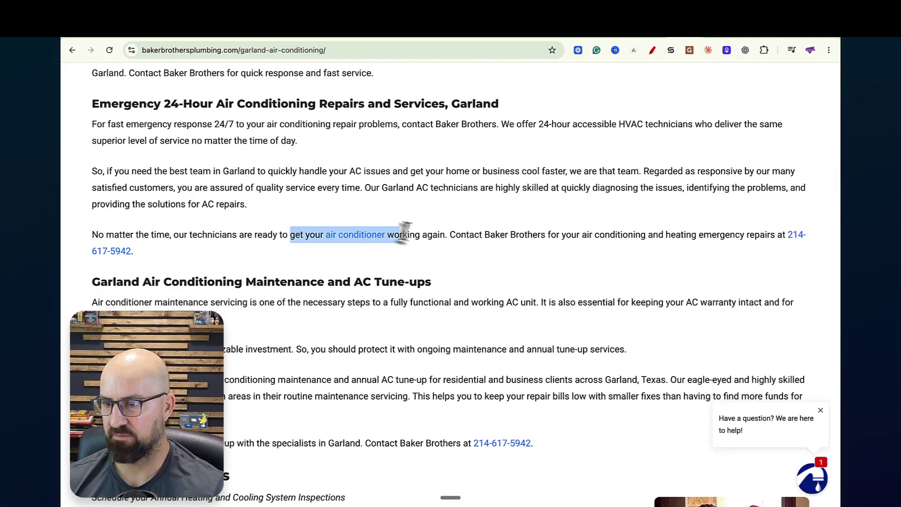
pyautogui.scroll(-2, 384, 260)
pyautogui.moveTo(92, 152); pyautogui.dragTo(245, 157)
pyautogui.scroll(-2, 281, 188)
pyautogui.scroll(-3, 290, 188)
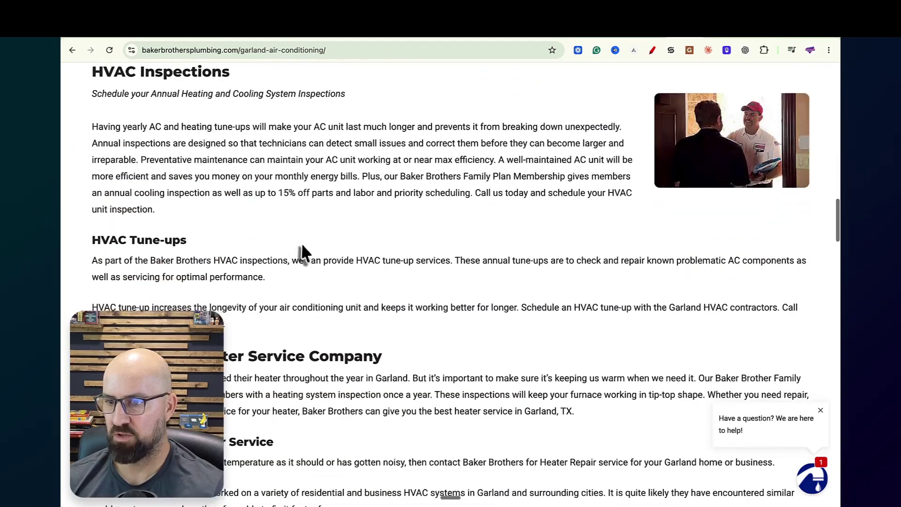
pyautogui.scroll(-4, 305, 243)
pyautogui.scroll(-1, 311, 243)
pyautogui.scroll(20, 312, 243)
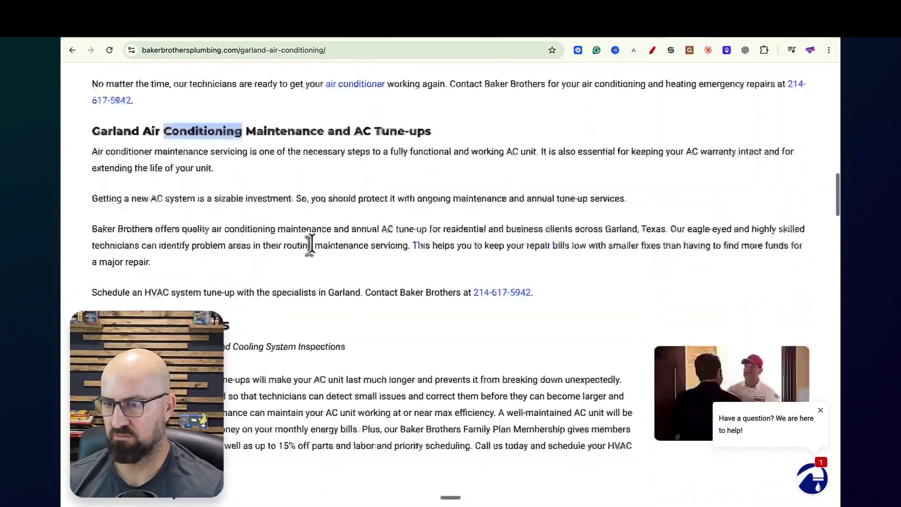
# Step: Highlight the text from the "AC Repair Garland TX" heading into the emergency repair section and review the surrounding page content
pyautogui.scroll(-2, 213, 225)
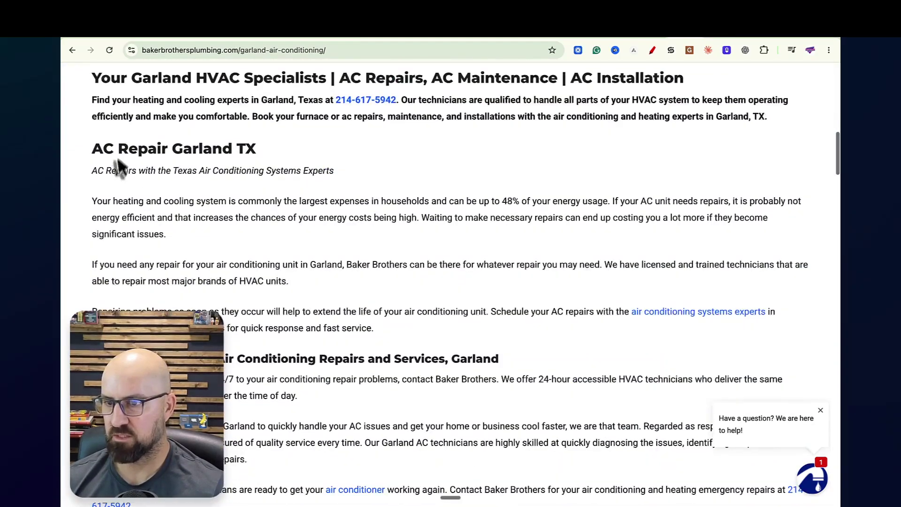
pyautogui.moveTo(118, 148); pyautogui.dragTo(297, 395)
pyautogui.scroll(-5, 302, 407)
pyautogui.scroll(10, 299, 375)
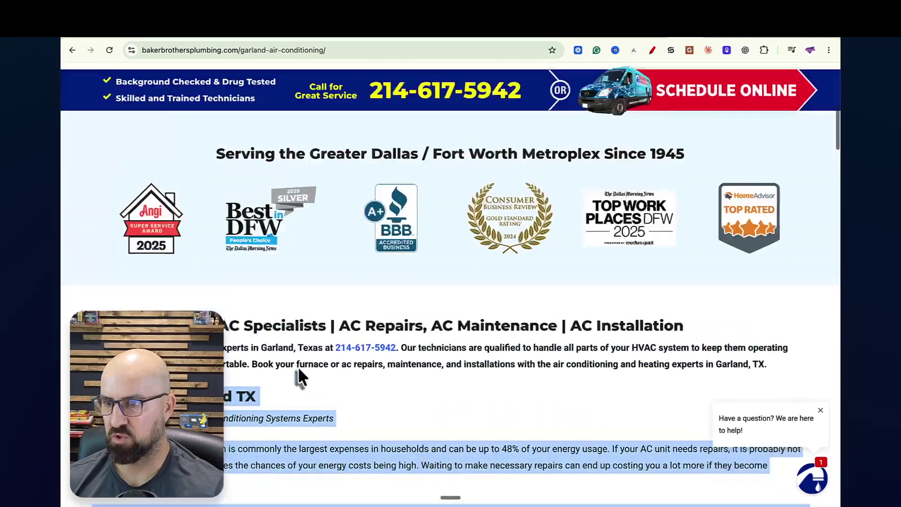
pyautogui.scroll(-3, 259, 367)
pyautogui.scroll(-2, 262, 370)
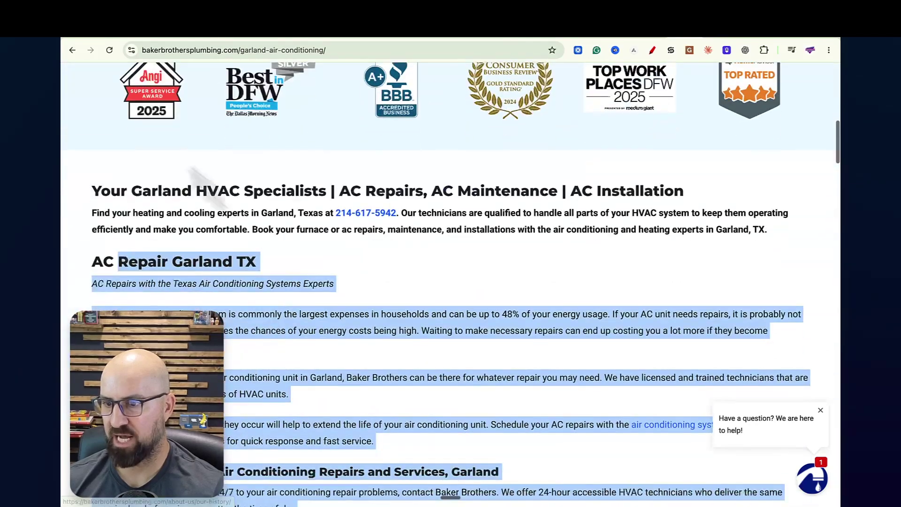
# Step: Highlight "Garland" and "AC Repairs" in the HVAC specialists heading, and review the page down to the AC maintenance section and back up
pyautogui.click(149, 192)
pyautogui.moveTo(131, 192); pyautogui.dragTo(188, 193)
pyautogui.scroll(-1, 194, 226)
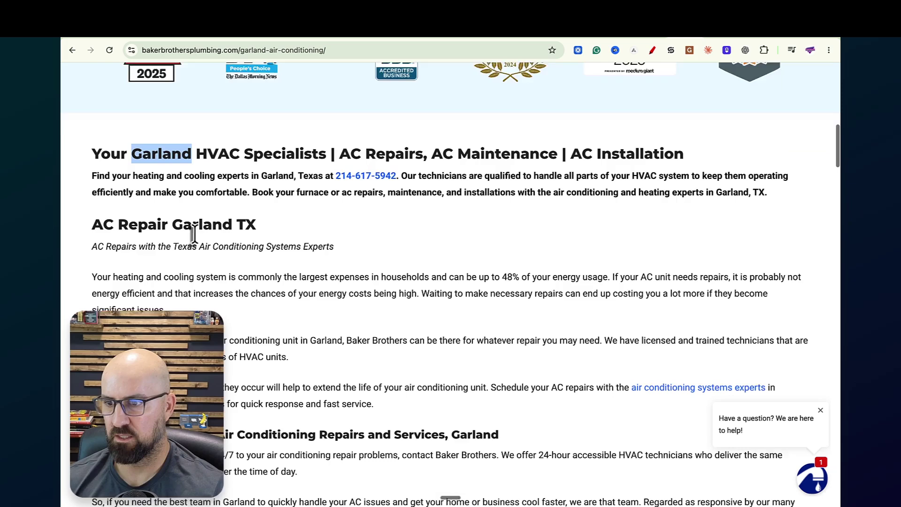
pyautogui.moveTo(251, 134); pyautogui.dragTo(409, 134)
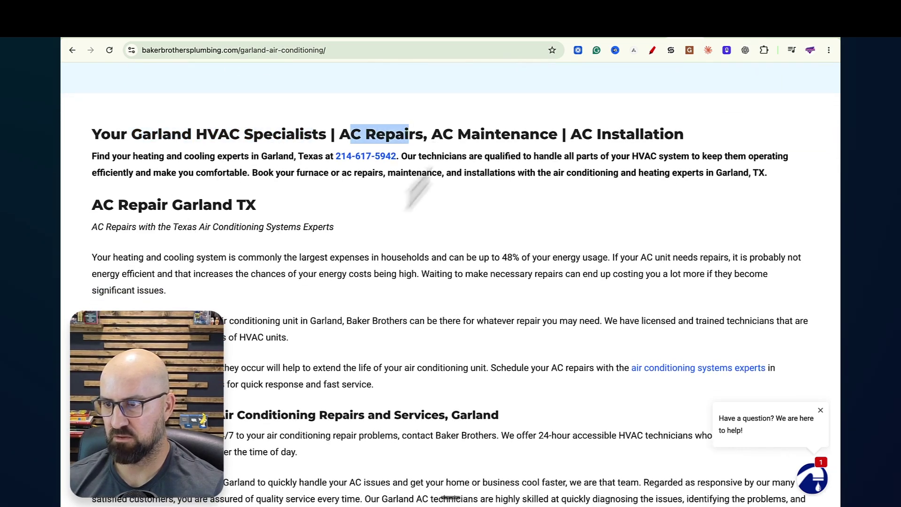
pyautogui.scroll(-7, 245, 256)
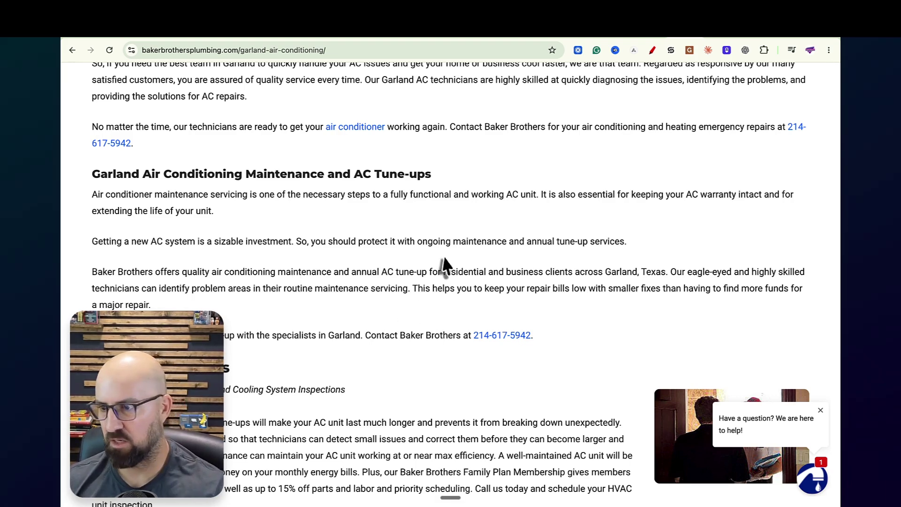
pyautogui.scroll(15, 443, 264)
pyautogui.scroll(3, 439, 278)
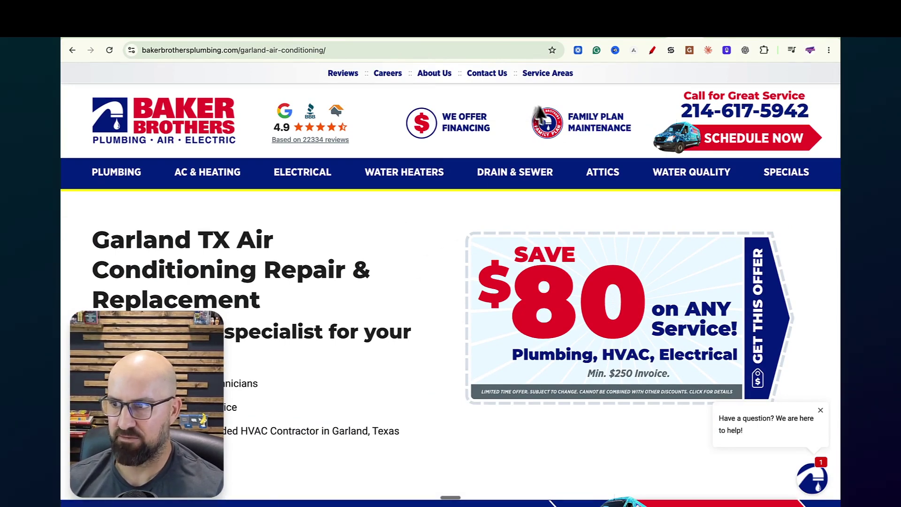
# Step: Switch to the Arvow local service page prompt, activate the red annotation pen and underline the client site URL line
pyautogui.click(707, 23)
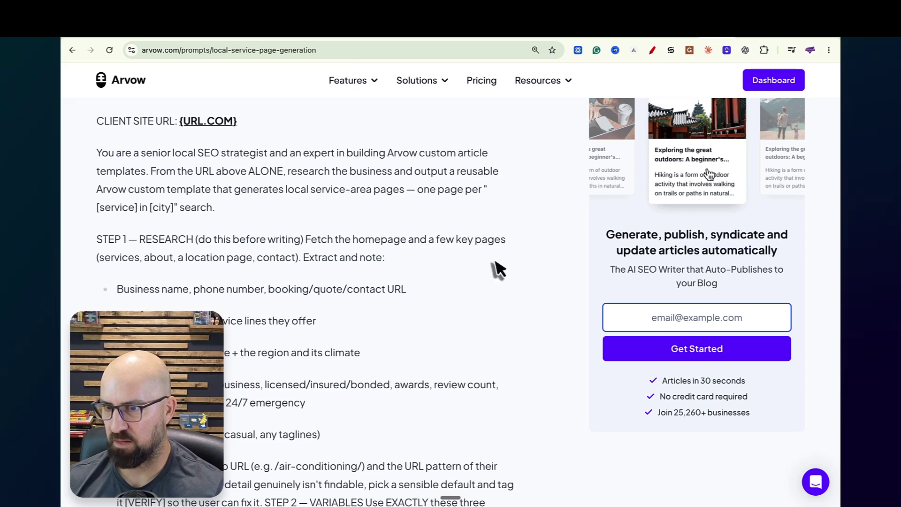
pyautogui.click(652, 51)
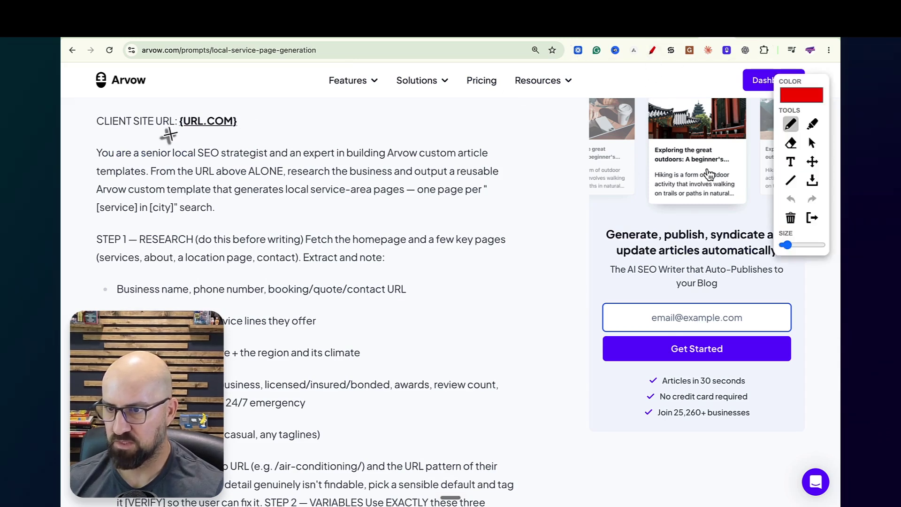
pyautogui.moveTo(170, 133); pyautogui.dragTo(203, 137)
# Step: Underline "RESEARCH" and the services, about and location page mentions in Step 1 of the prompt in red
pyautogui.scroll(-2, 241, 155)
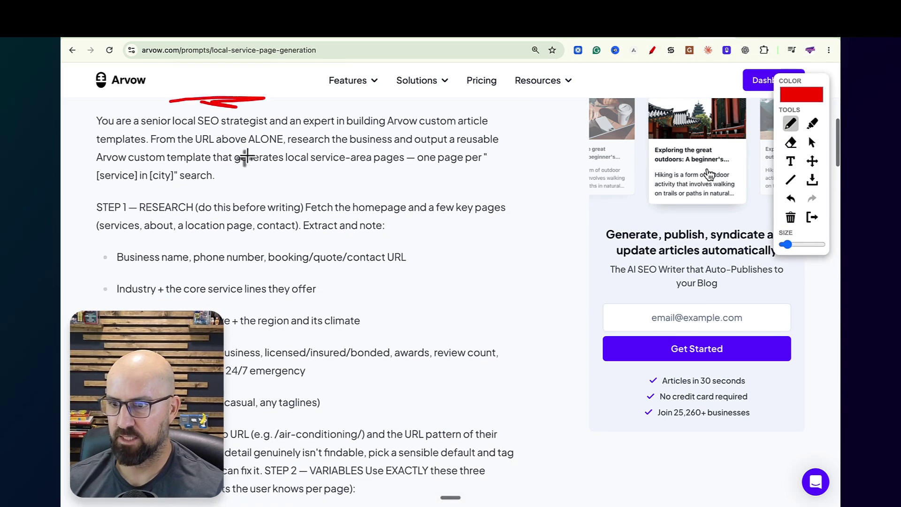
pyautogui.moveTo(143, 193); pyautogui.dragTo(245, 191)
pyautogui.moveTo(126, 210); pyautogui.dragTo(132, 211)
pyautogui.moveTo(146, 211); pyautogui.dragTo(213, 211)
# Step: Underline the phone number, core service lines, cities/towns and brand voice items in the research list in red
pyautogui.scroll(-2, 197, 192)
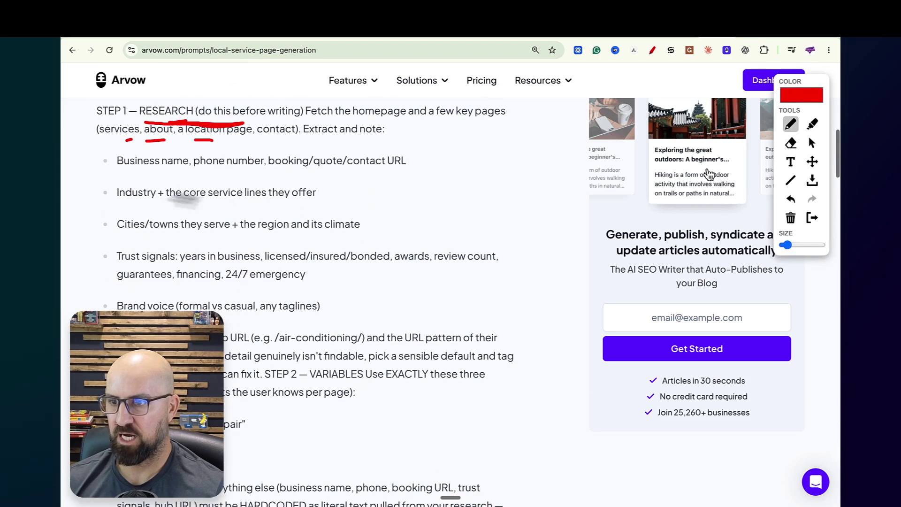
pyautogui.moveTo(175, 172); pyautogui.dragTo(256, 173)
pyautogui.moveTo(145, 205); pyautogui.dragTo(272, 201)
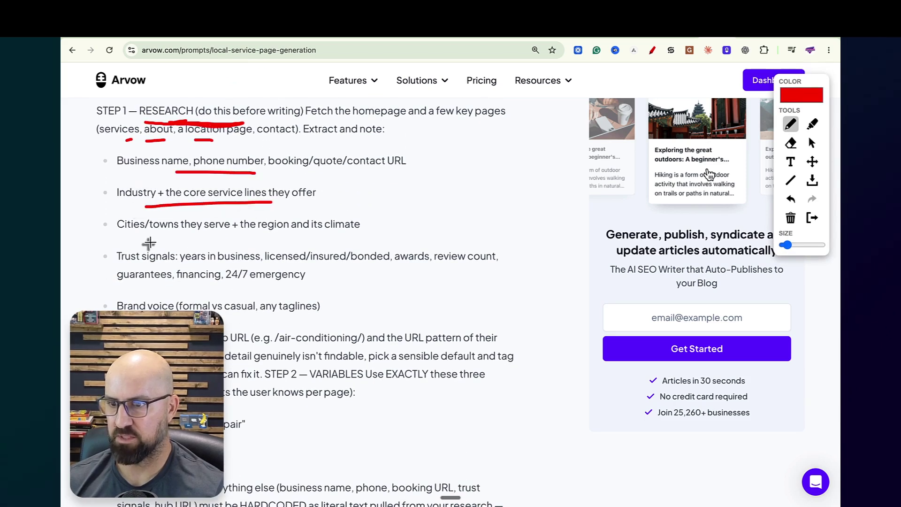
pyautogui.moveTo(126, 237); pyautogui.dragTo(307, 236)
pyautogui.scroll(-2, 305, 242)
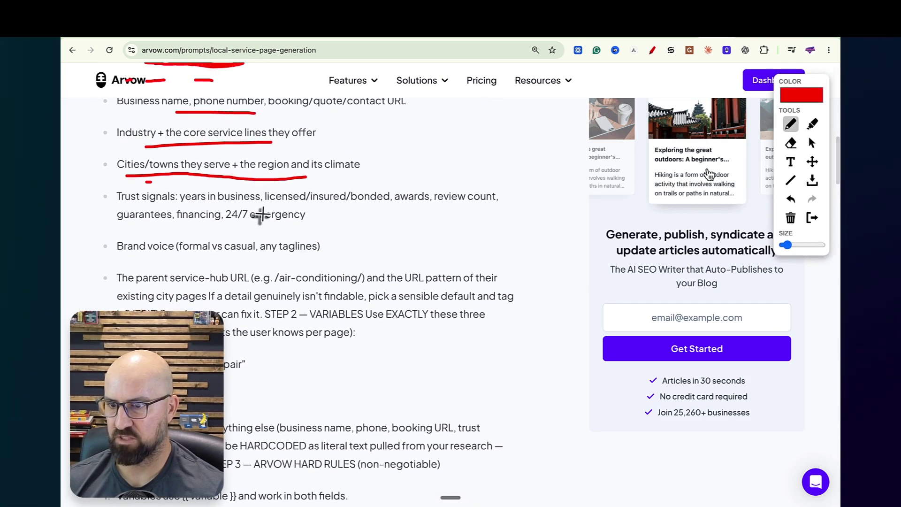
pyautogui.moveTo(115, 217); pyautogui.dragTo(239, 217)
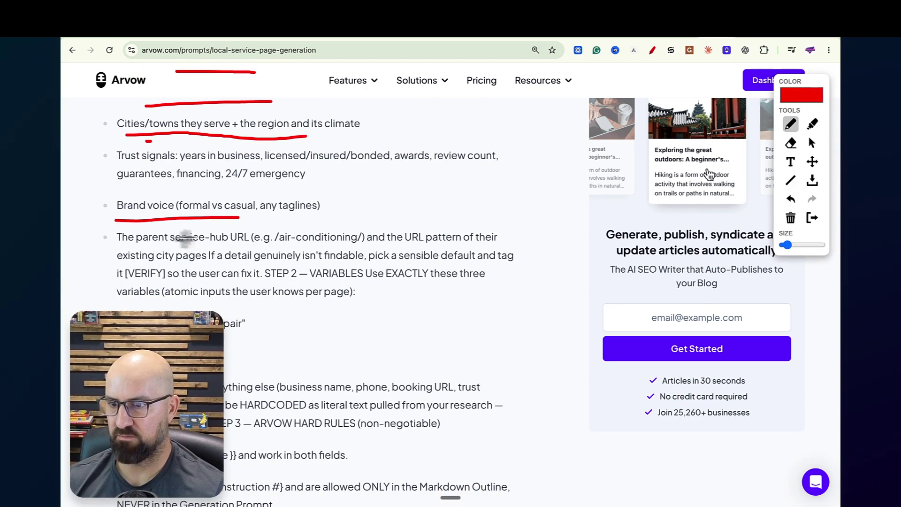
# Step: Mark Arvow hard rules 1 to 5 with red strokes beside their numbers, and underline the "HARD 5,000-character" limit
pyautogui.scroll(-2, 204, 236)
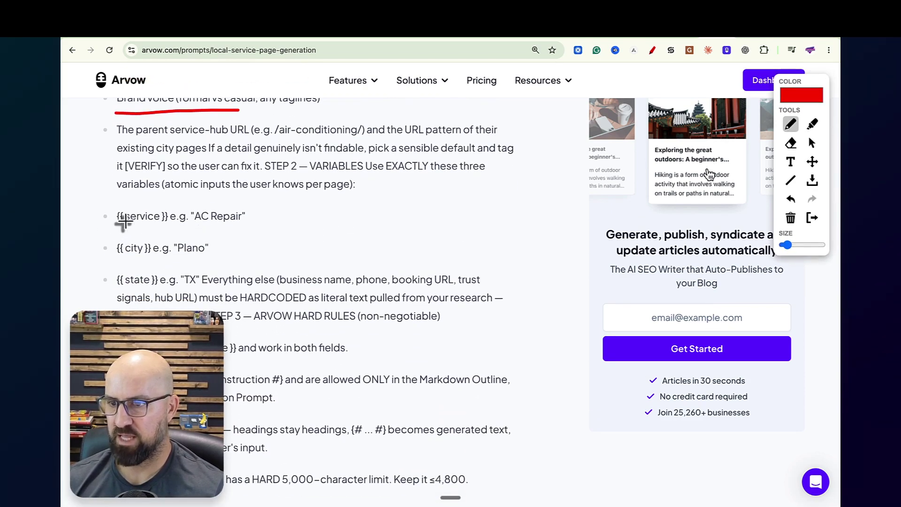
pyautogui.scroll(-2, 168, 193)
pyautogui.scroll(-2, 175, 195)
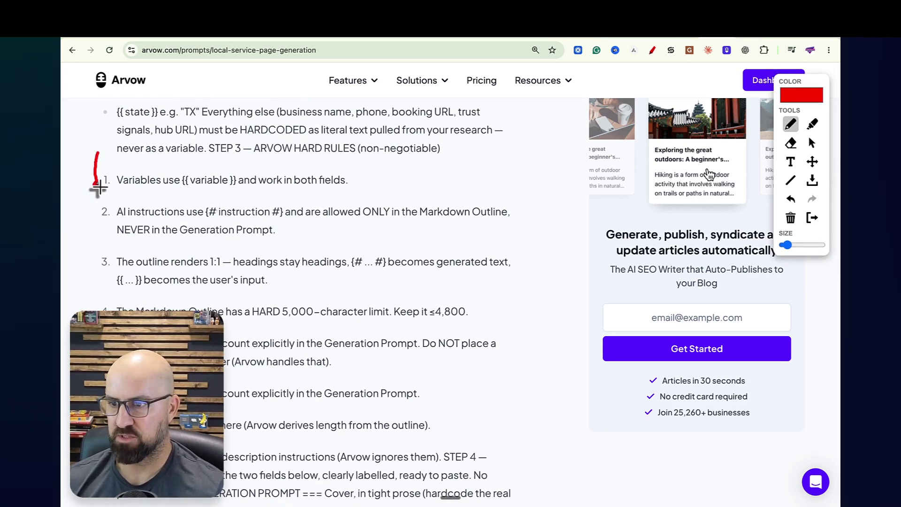
pyautogui.scroll(-1, 113, 188)
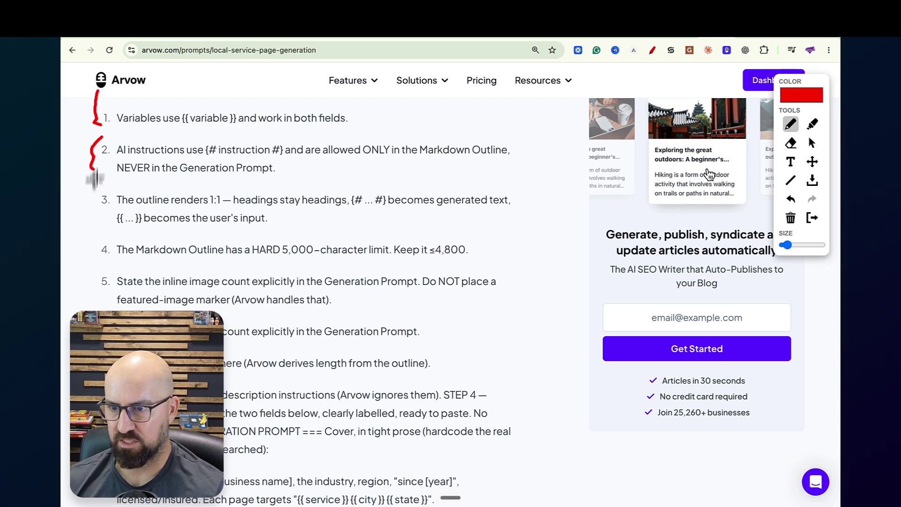
pyautogui.moveTo(85, 187); pyautogui.dragTo(83, 260)
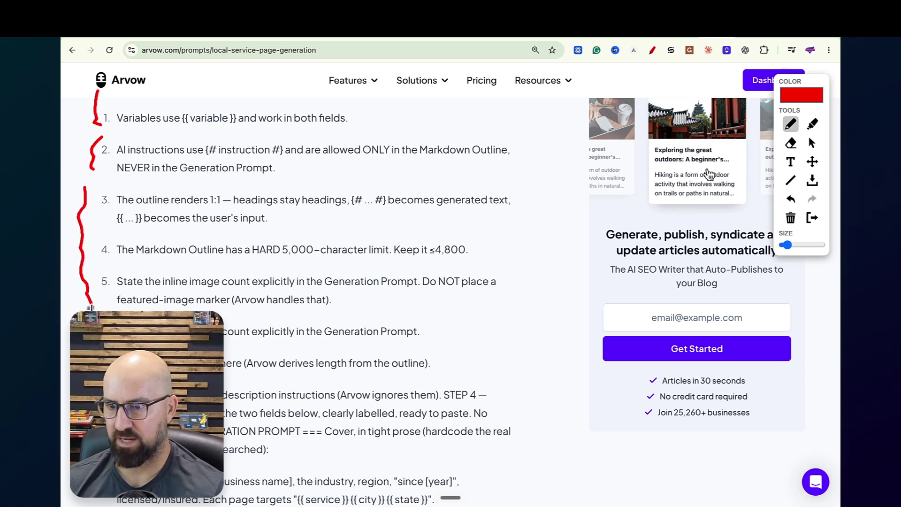
pyautogui.scroll(-1, 206, 211)
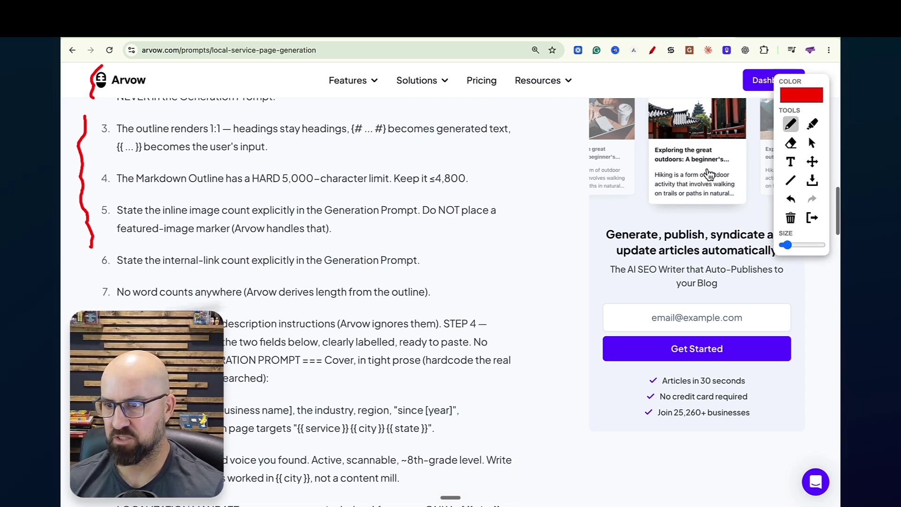
pyautogui.moveTo(258, 191); pyautogui.dragTo(356, 193)
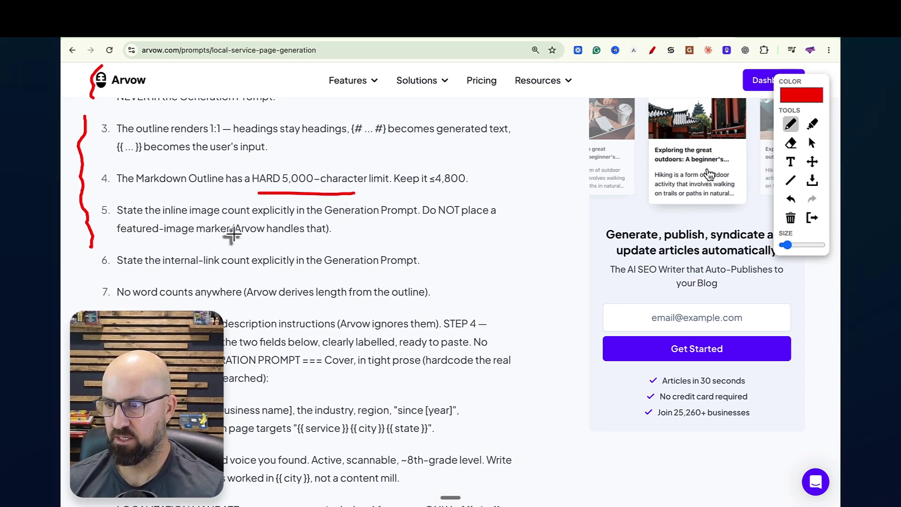
# Step: Underline the internal links, images, CTAs, trust and E-E-A-T items in the generation prompt section in red
pyautogui.scroll(-1, 226, 237)
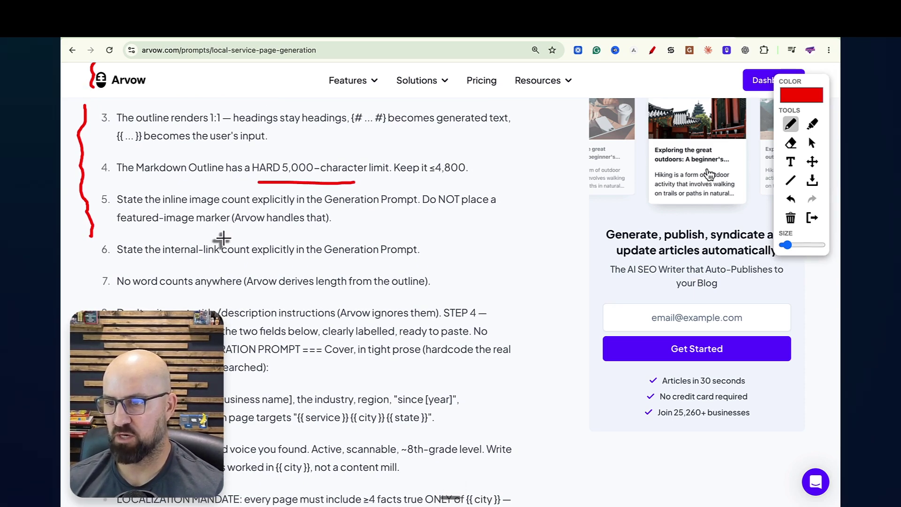
pyautogui.scroll(-7, 223, 239)
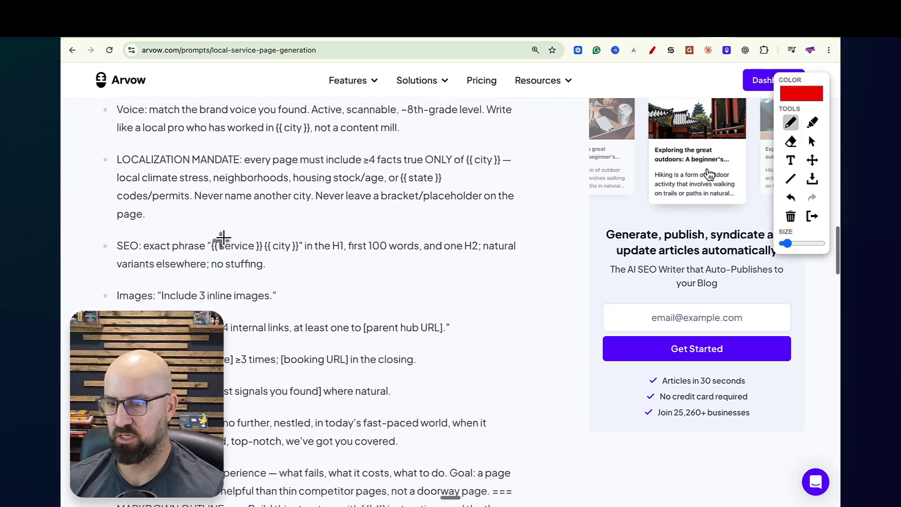
pyautogui.scroll(-2, 222, 239)
pyautogui.moveTo(110, 238); pyautogui.dragTo(172, 246)
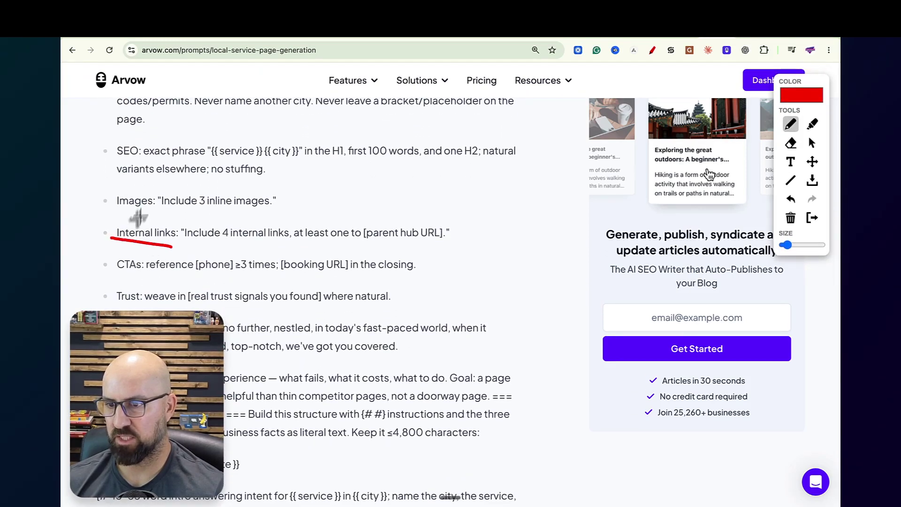
pyautogui.moveTo(156, 211); pyautogui.dragTo(172, 212)
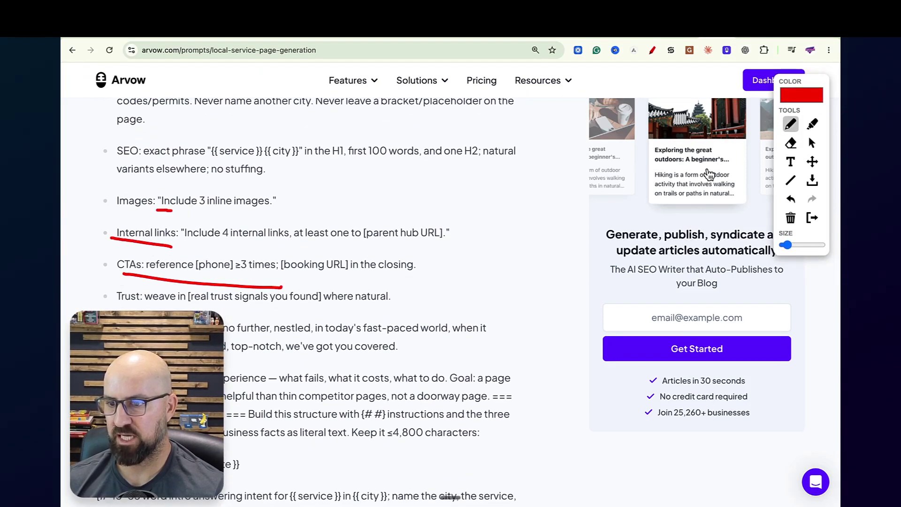
pyautogui.moveTo(244, 313); pyautogui.dragTo(247, 313)
pyautogui.scroll(-2, 248, 313)
pyautogui.moveTo(118, 303); pyautogui.dragTo(133, 302)
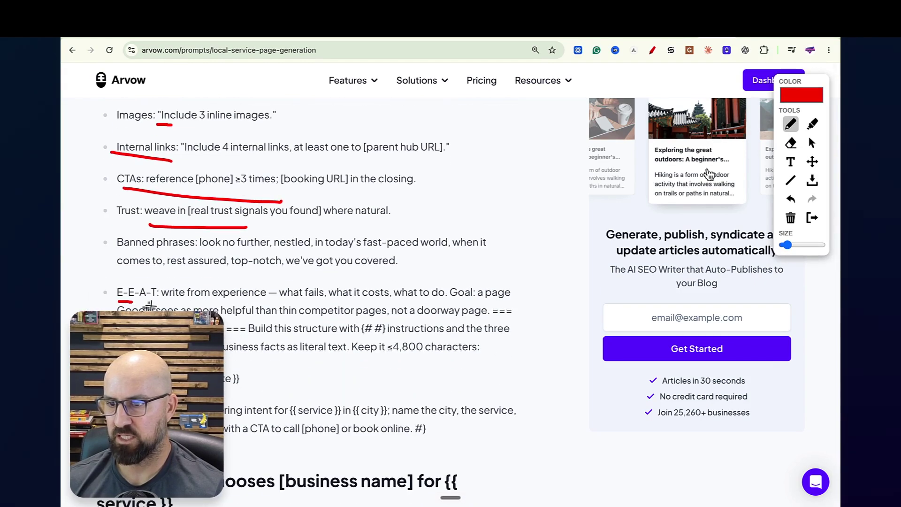
# Step: Examine the Markdown outline template from its intro instruction down to the "{{ service }} in {{ city }}, {{ state }}" section
pyautogui.scroll(-2, 368, 316)
pyautogui.scroll(-5, 328, 343)
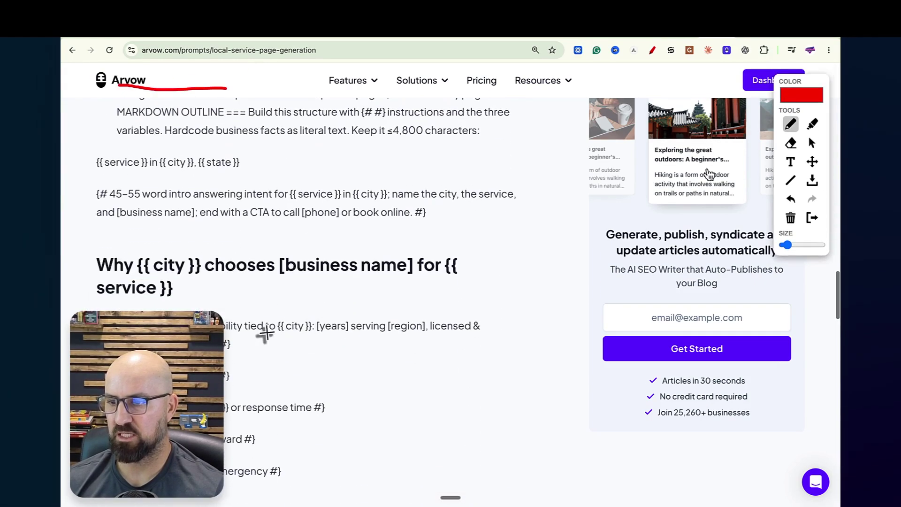
pyautogui.scroll(-2, 287, 301)
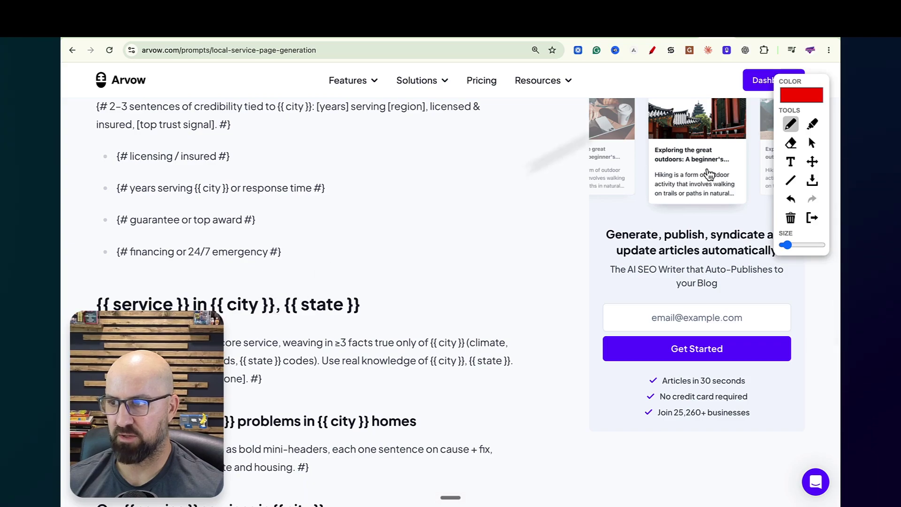
# Step: Switch back to the Baker Brothers Garland page and examine its intro, award badges, AC repair and maintenance sections against the template
pyautogui.click(684, 40)
pyautogui.scroll(-10, 558, 193)
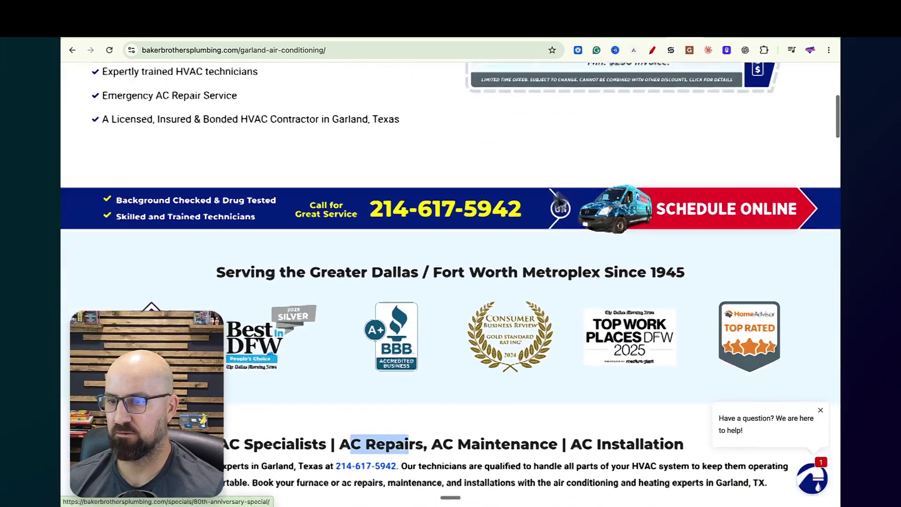
pyautogui.scroll(-11, 238, 188)
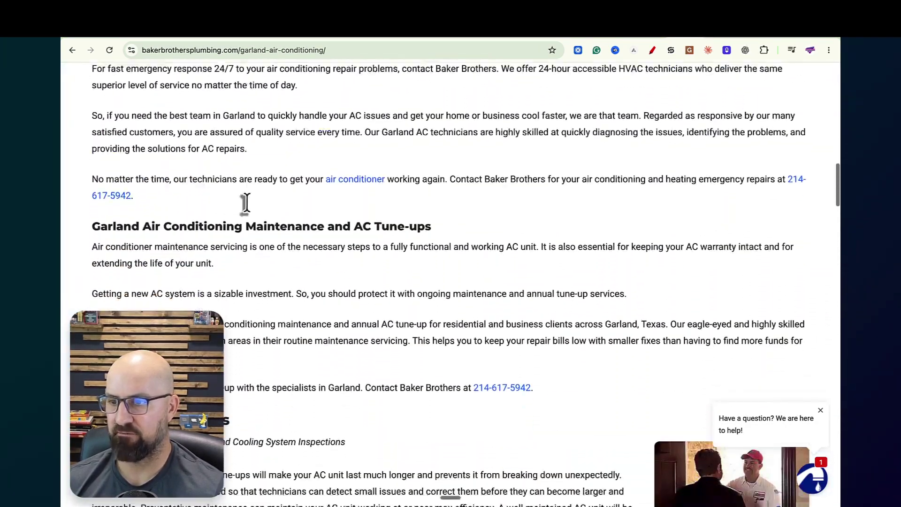
pyautogui.scroll(20, 249, 208)
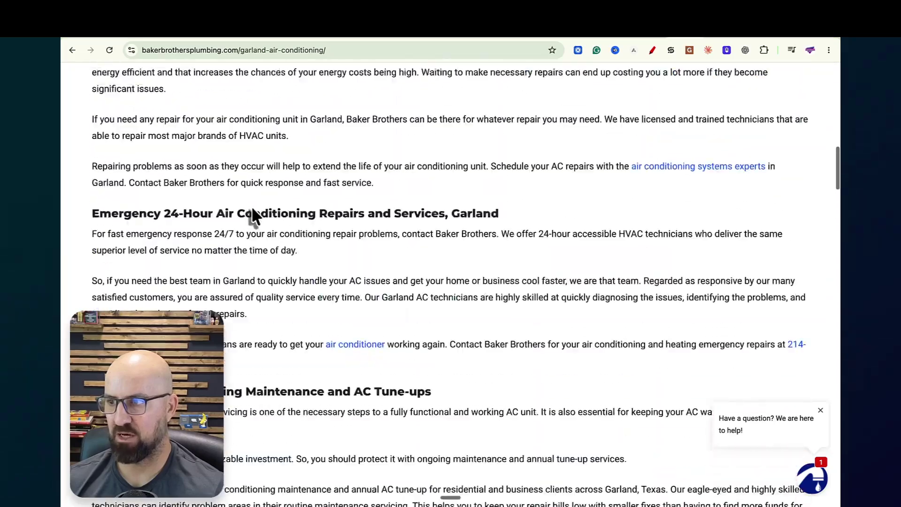
pyautogui.scroll(5, 253, 209)
pyautogui.scroll(-2, 256, 205)
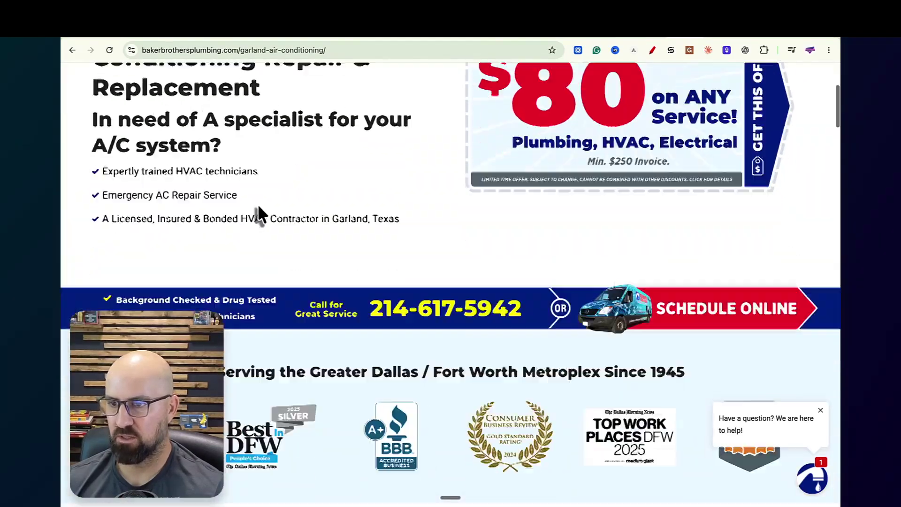
pyautogui.scroll(-5, 256, 206)
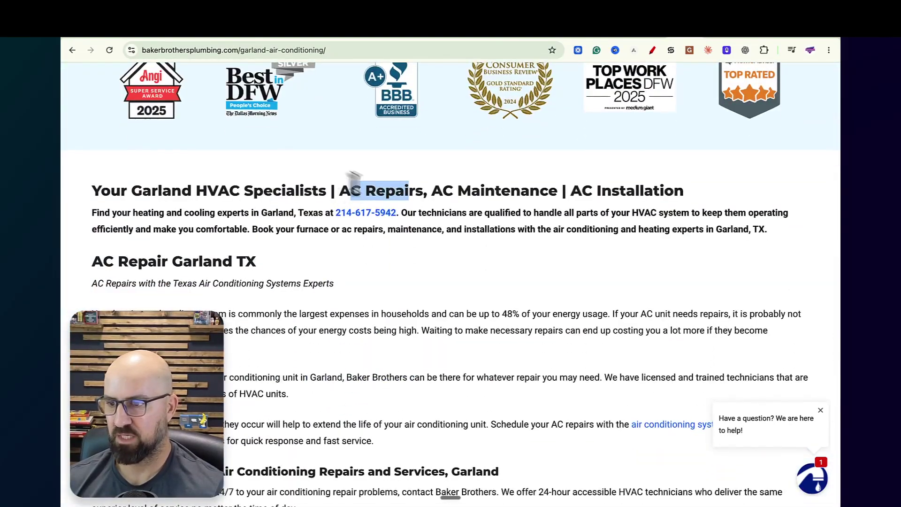
pyautogui.scroll(-2, 324, 211)
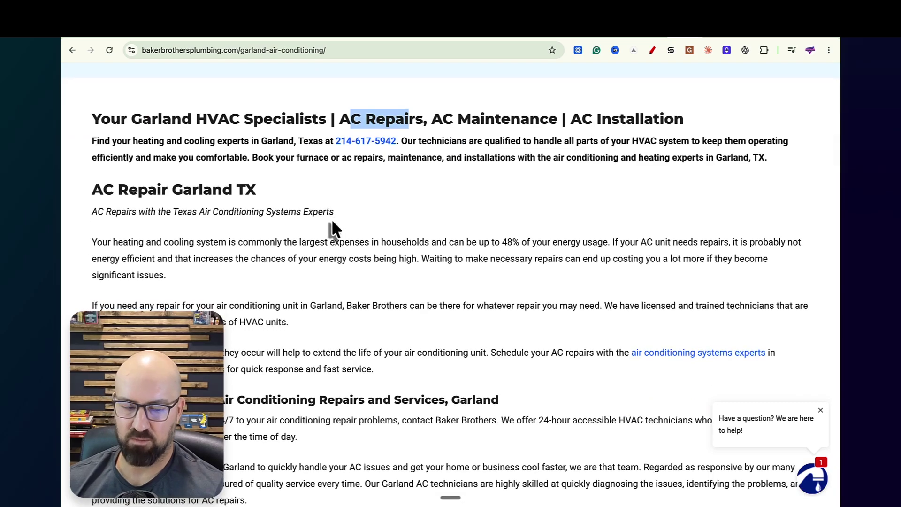
pyautogui.scroll(5, 337, 226)
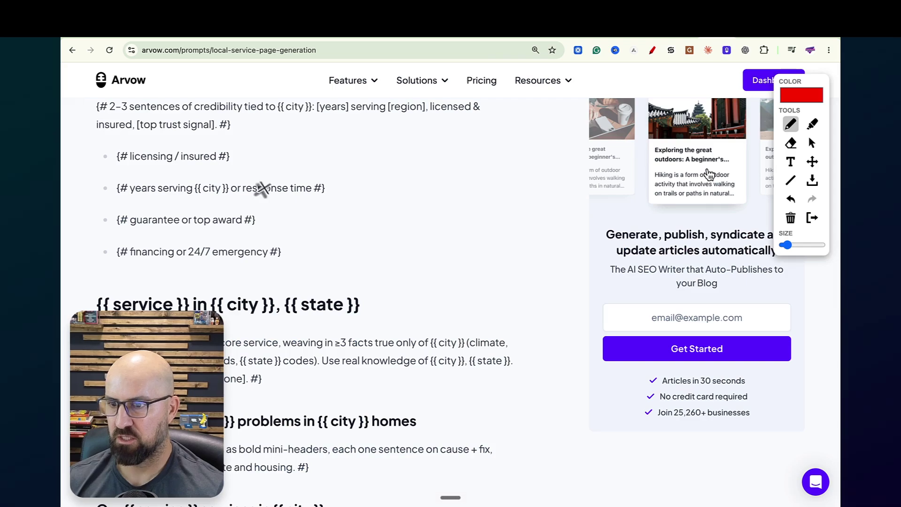
# Step: Return to the Arvow prompt and re-examine the "Why {{ city }} chooses" section and the generation prompt's localization, SEO and link rules
pyautogui.scroll(2, 262, 190)
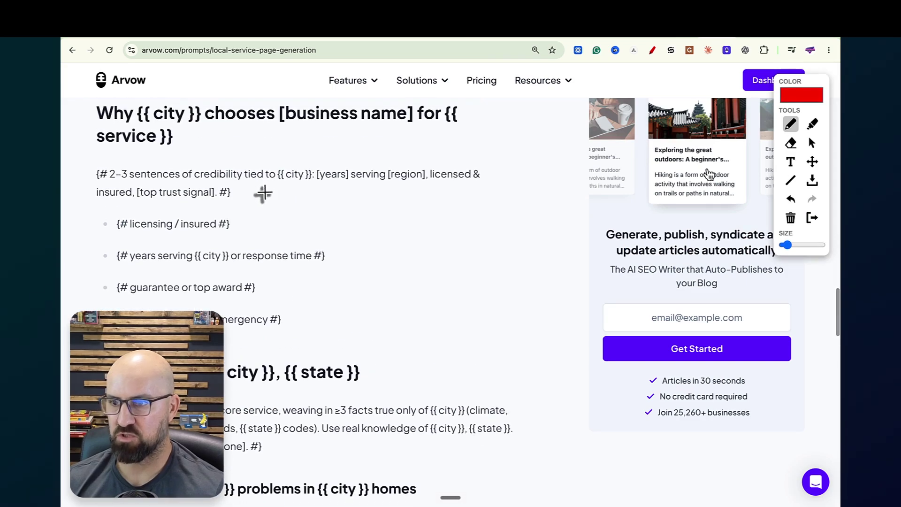
pyautogui.scroll(8, 263, 193)
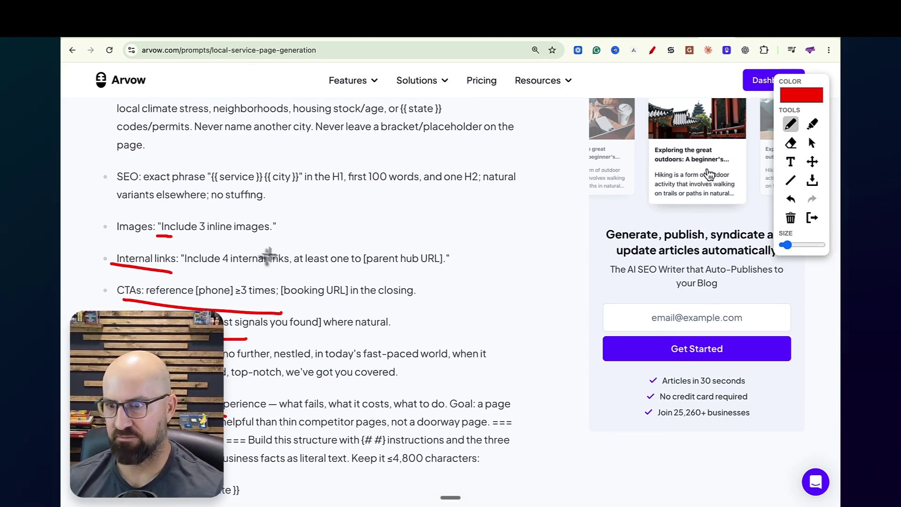
pyautogui.scroll(5, 305, 254)
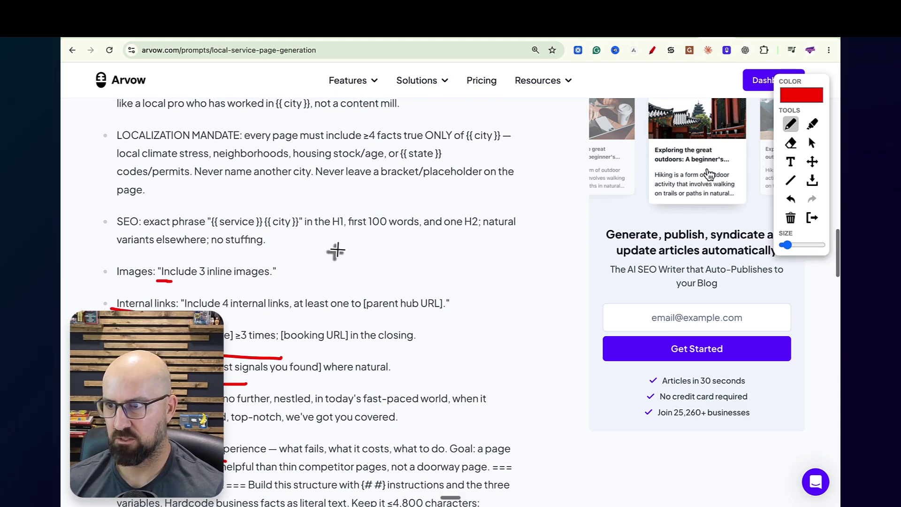
pyautogui.scroll(-3, 382, 201)
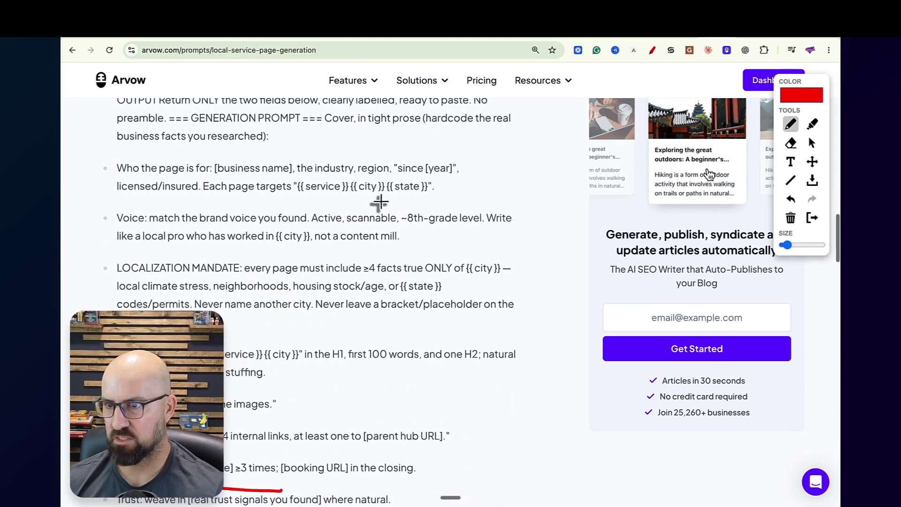
# Step: Switch to a new Claude chat and set the Opus 4.8 model's effort to Medium
pyautogui.scroll(3, 379, 207)
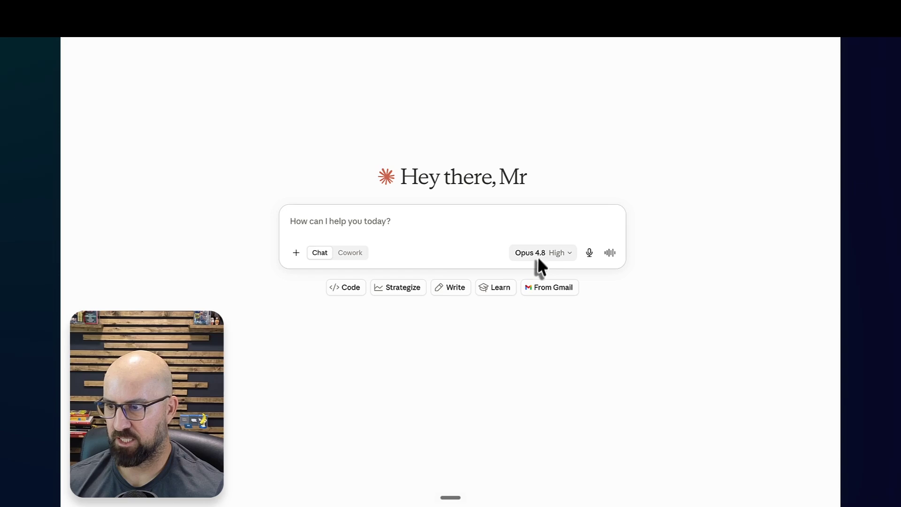
pyautogui.click(540, 253)
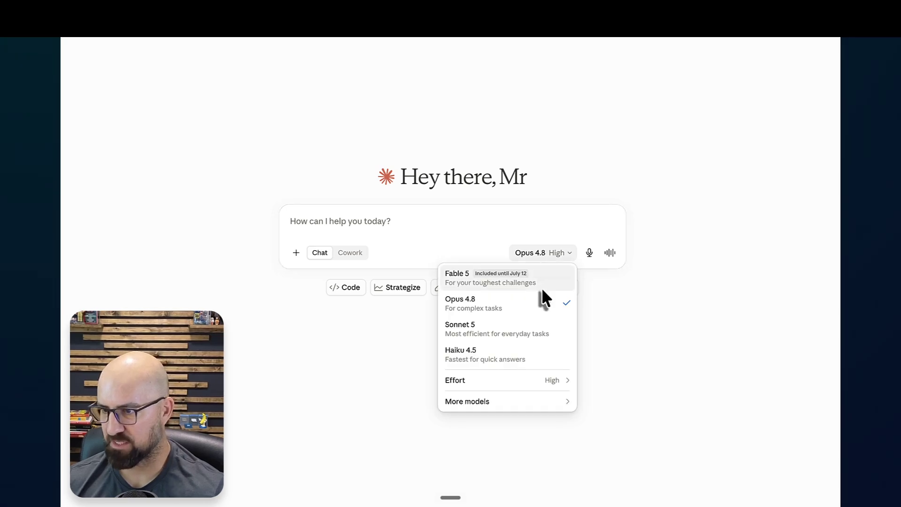
pyautogui.moveTo(560, 384)
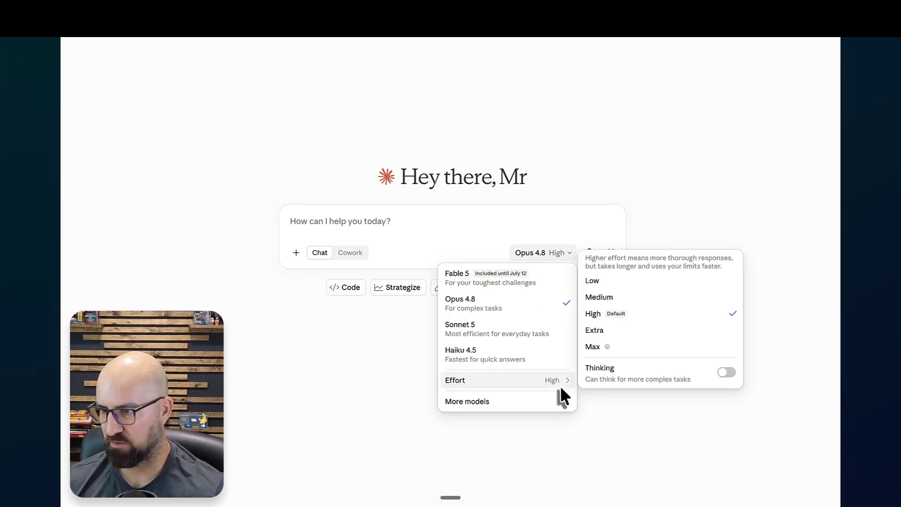
pyautogui.click(596, 297)
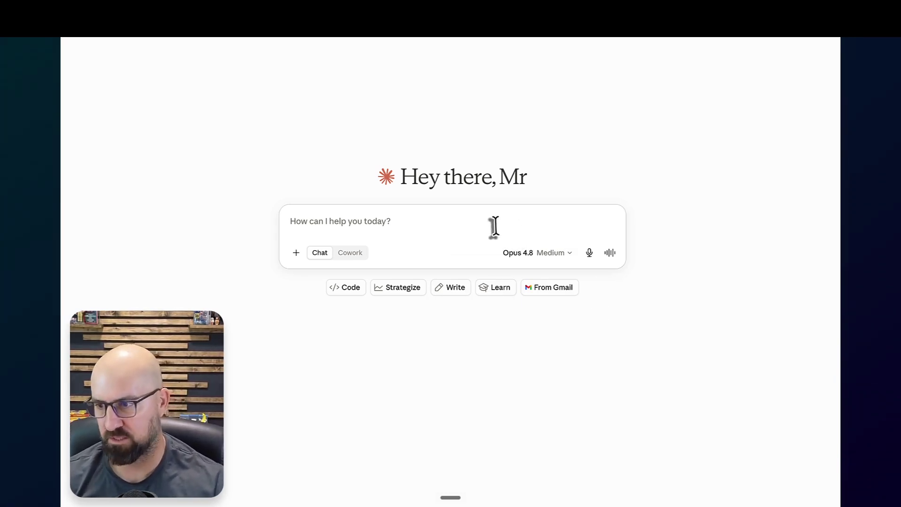
# Step: Paste the copied local service page prompt into the chat message and add the text "url ="
pyautogui.click(381, 220)
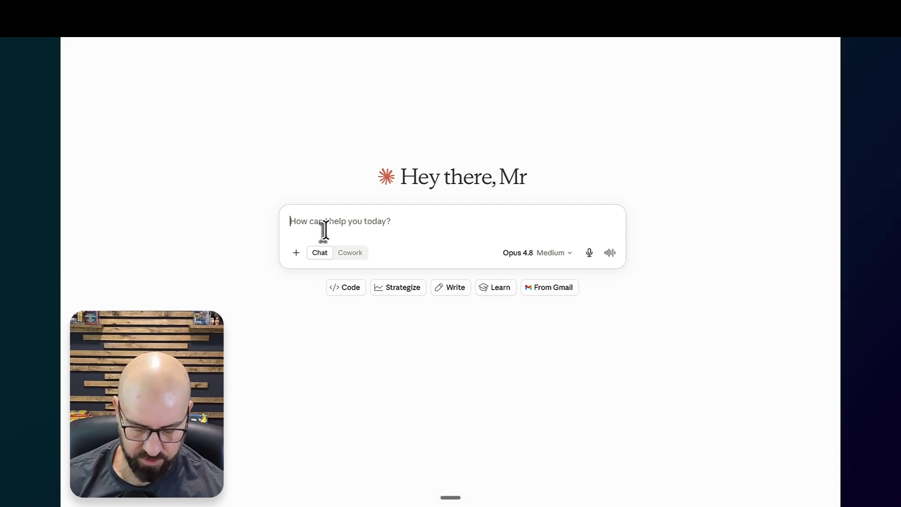
pyautogui.hotkey('ctrl', 'v')
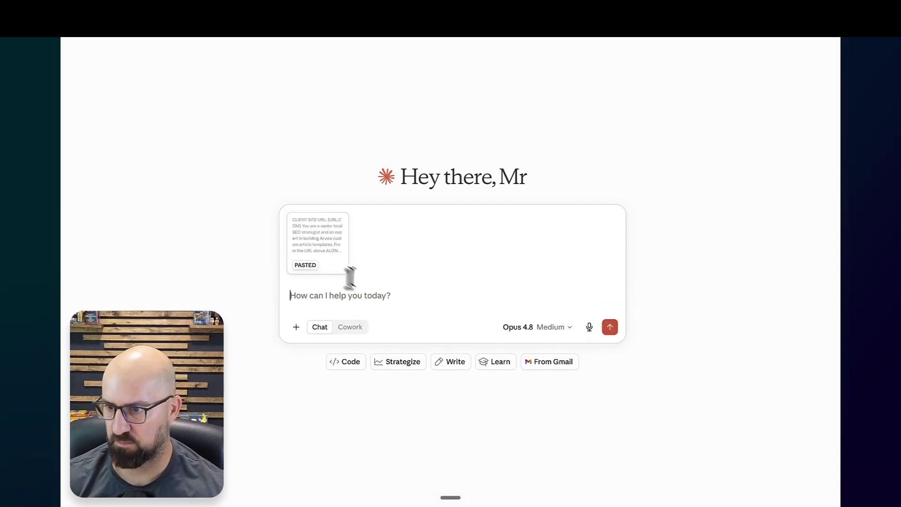
pyautogui.write('url')
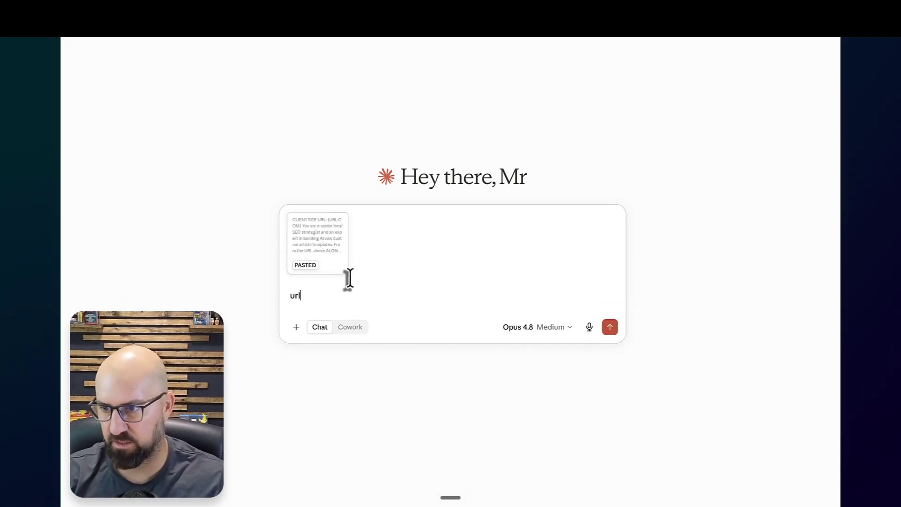
pyautogui.write(' =')
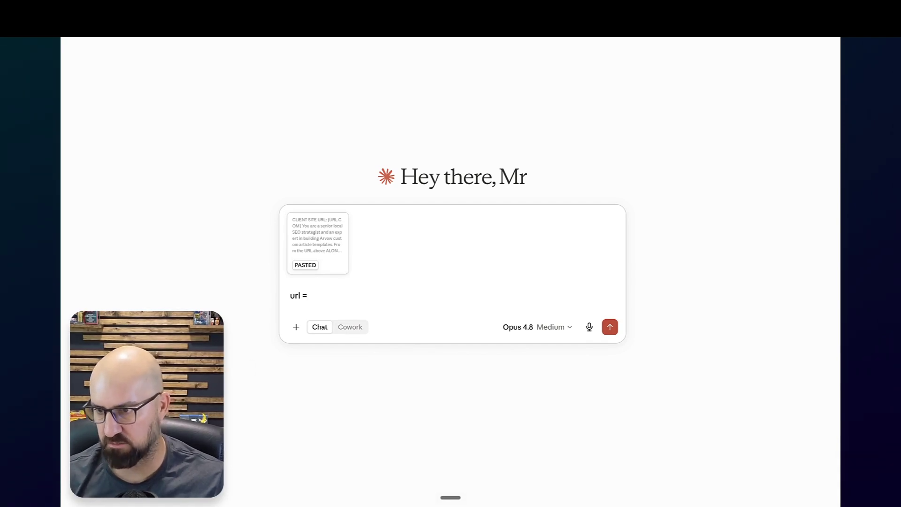
pyautogui.press('super+Tab')
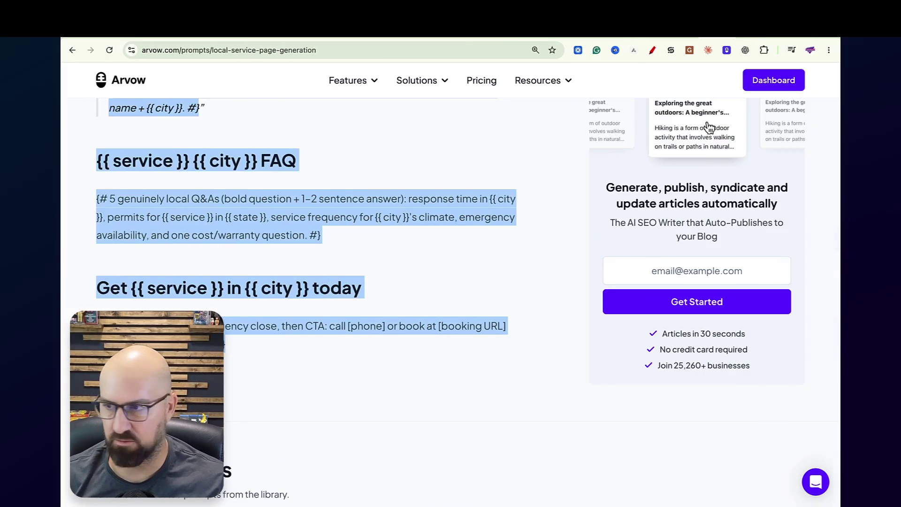
pyautogui.hotkey('ctrl', 'Tab')
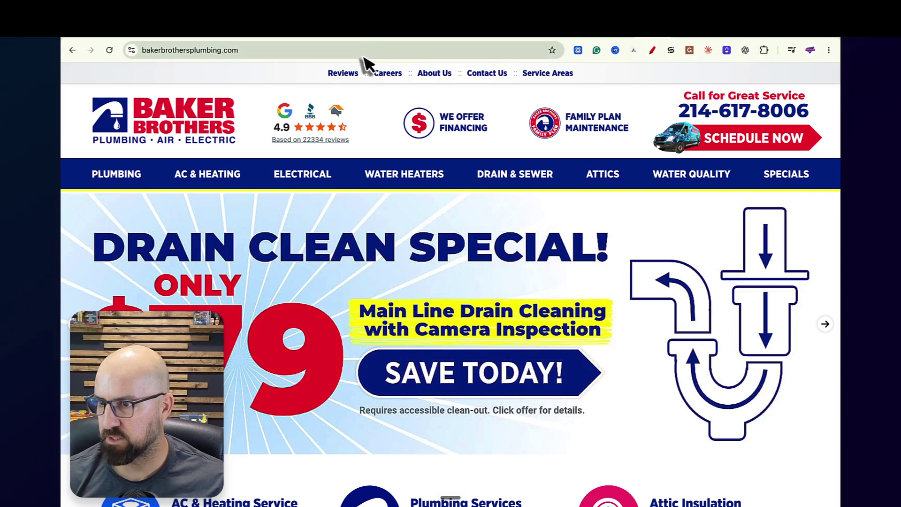
pyautogui.click(362, 52)
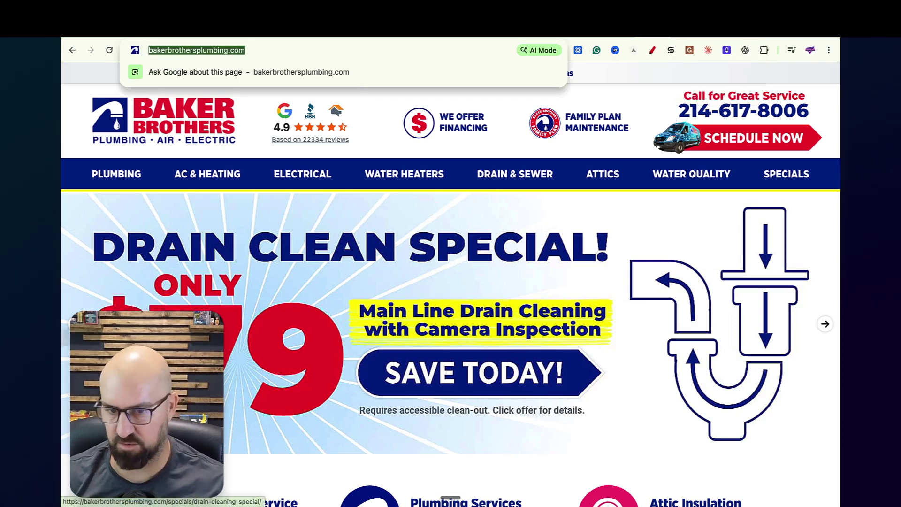
pyautogui.press('super+Tab')
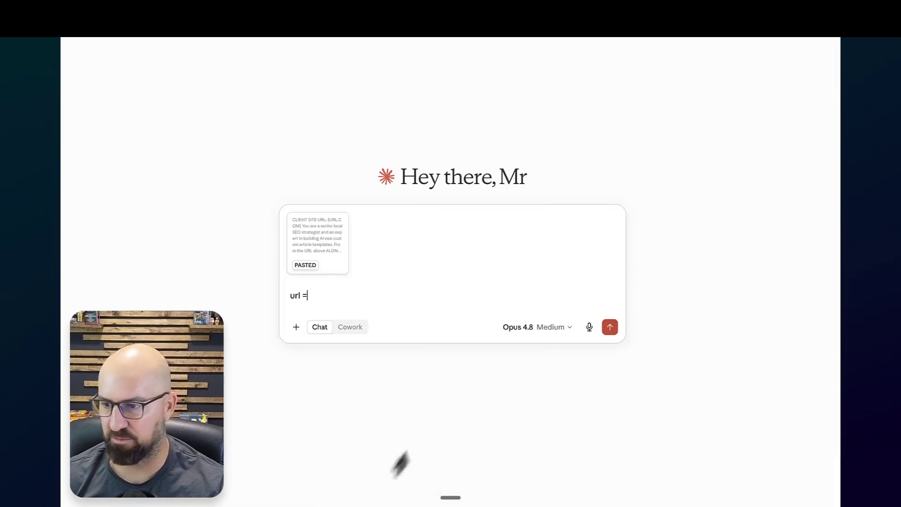
pyautogui.write('https://bakerbrothersplumbing.com/')
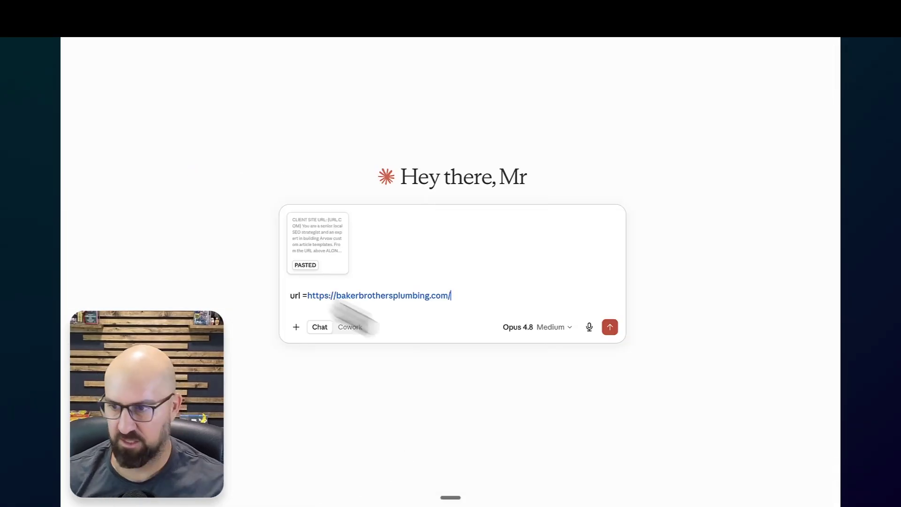
pyautogui.click(609, 327)
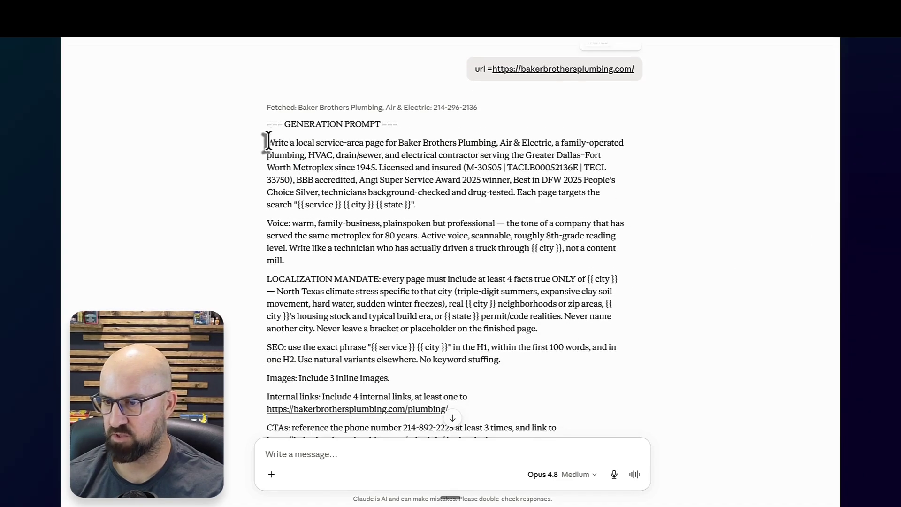
# Step: Examine the generation prompt in Claude's response, from the business description down to the E-E-A-T rules
pyautogui.moveTo(268, 142); pyautogui.dragTo(469, 381)
pyautogui.scroll(-2, 471, 378)
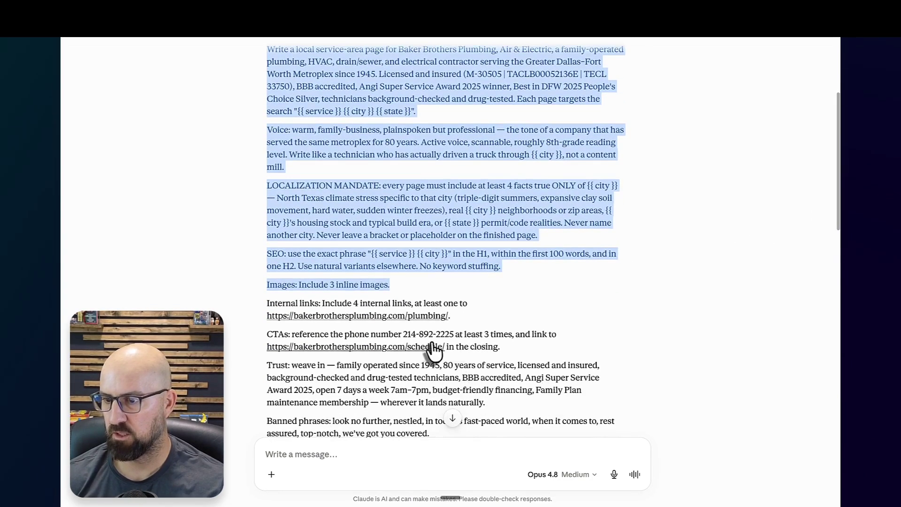
pyautogui.scroll(-3, 423, 338)
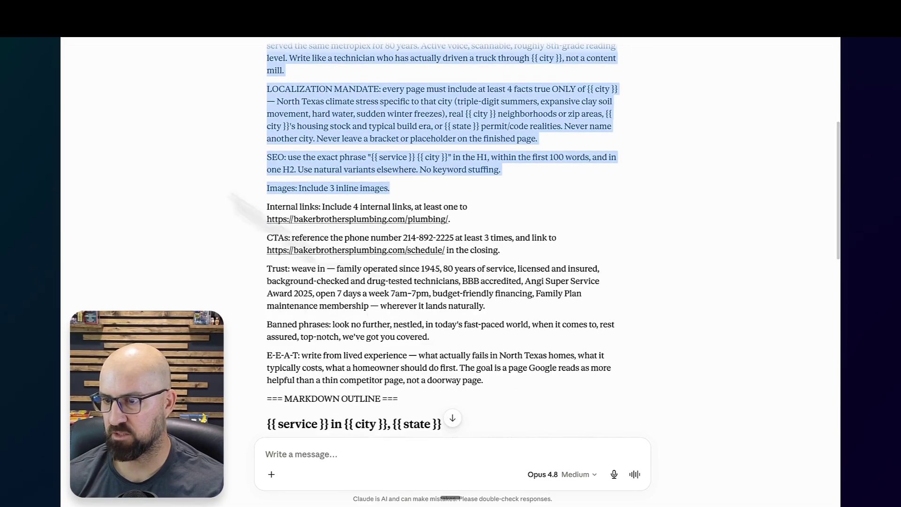
pyautogui.scroll(6, 296, 179)
# Step: Examine the Markdown outline in Claude's response, including its intro, "Why {{ city }} chooses Baker Brothers" and local problems and services sections
pyautogui.scroll(-10, 301, 198)
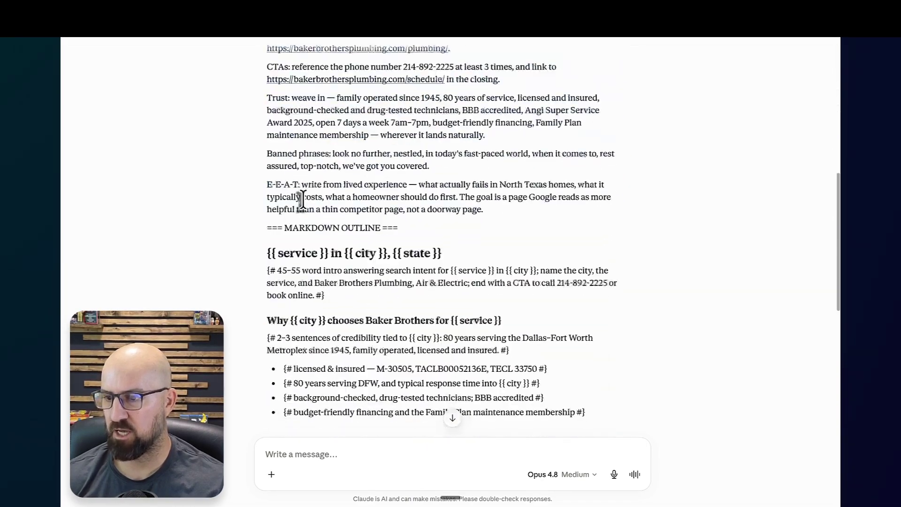
pyautogui.scroll(-2, 300, 187)
pyautogui.moveTo(283, 131); pyautogui.dragTo(406, 134)
pyautogui.scroll(5, 454, 214)
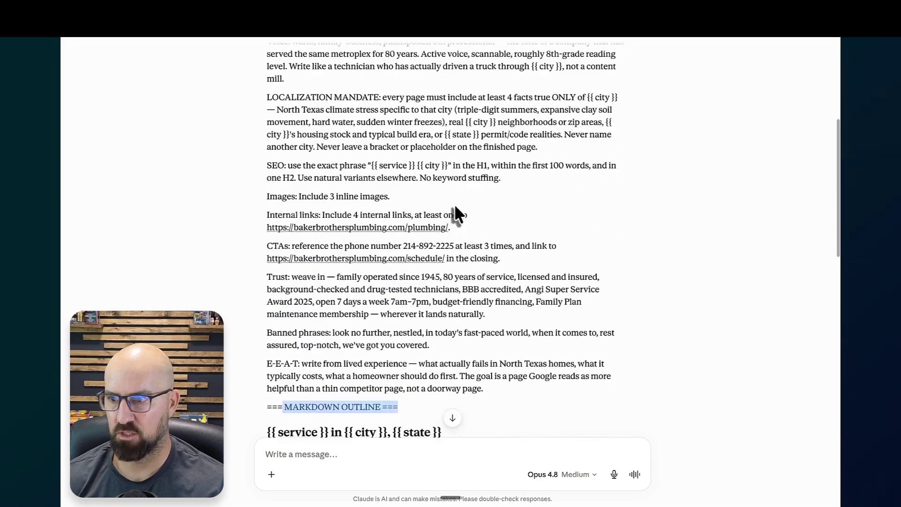
pyautogui.scroll(-1, 347, 284)
pyautogui.scroll(-5, 348, 285)
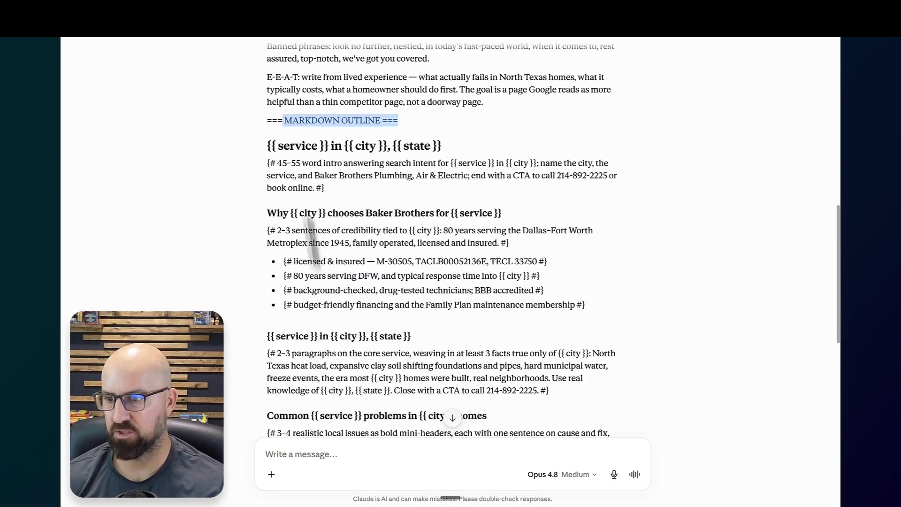
pyautogui.scroll(1, 317, 356)
pyautogui.scroll(-3, 318, 355)
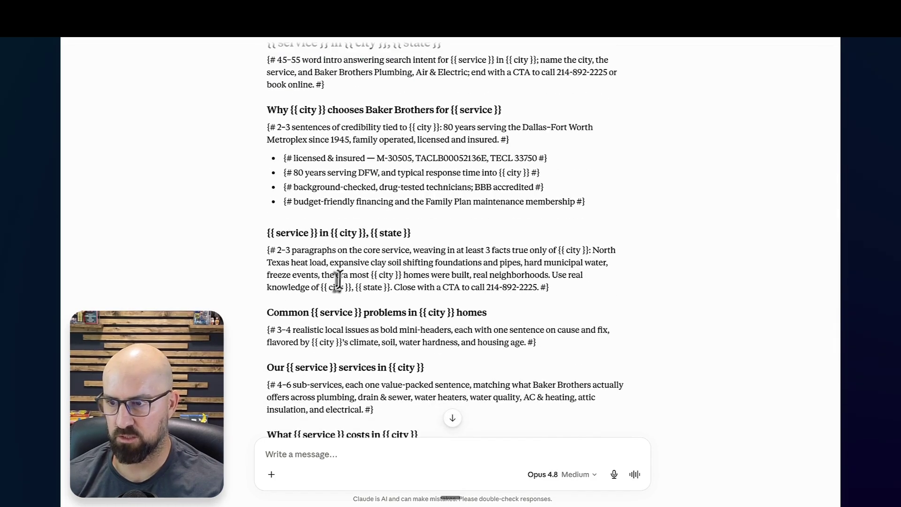
pyautogui.scroll(6, 341, 277)
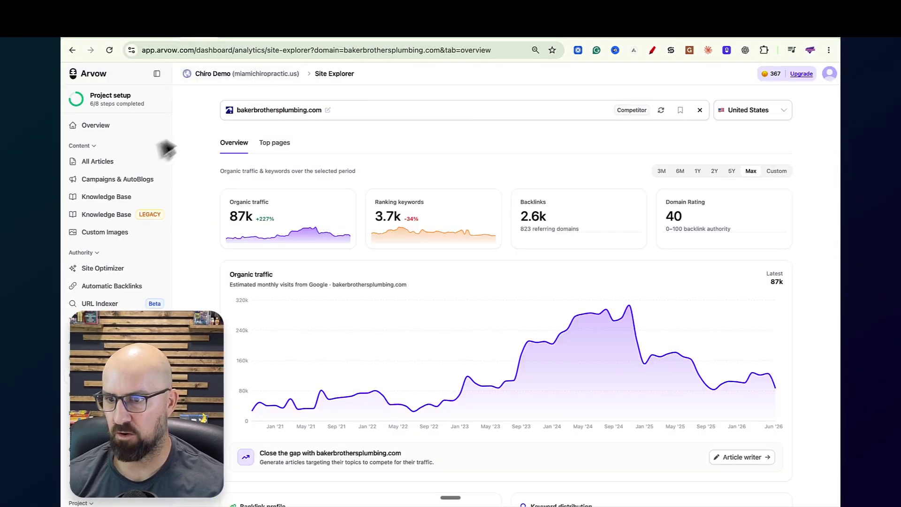
# Step: Switch to the Arvow dashboard and open the article templates of the Default Campaign
pyautogui.click(94, 131)
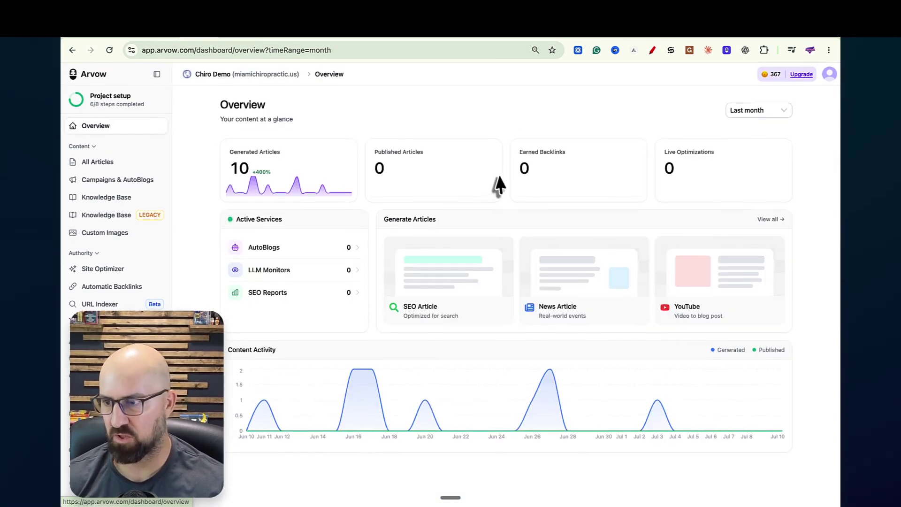
pyautogui.click(425, 277)
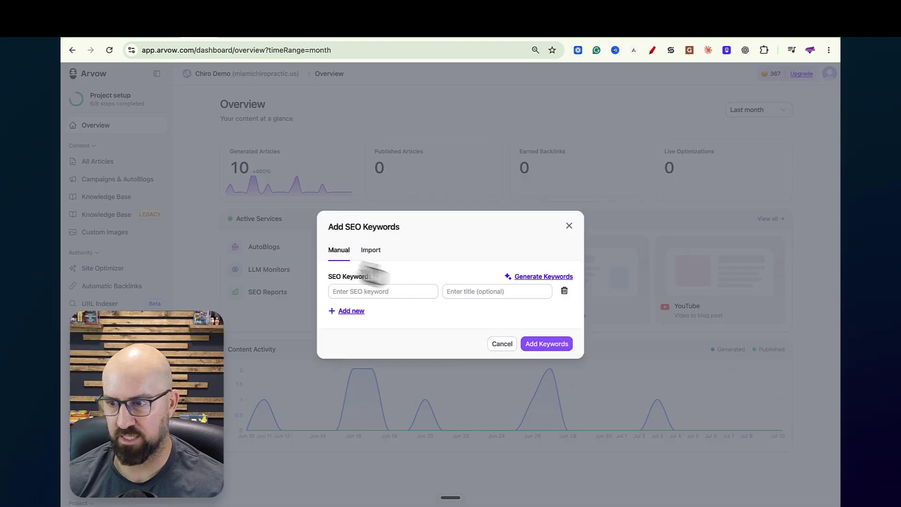
pyautogui.click(569, 225)
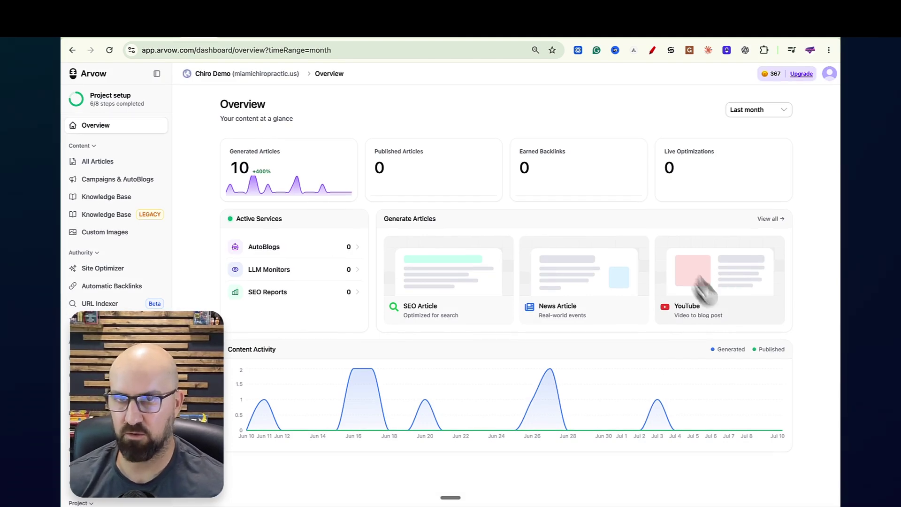
pyautogui.click(767, 220)
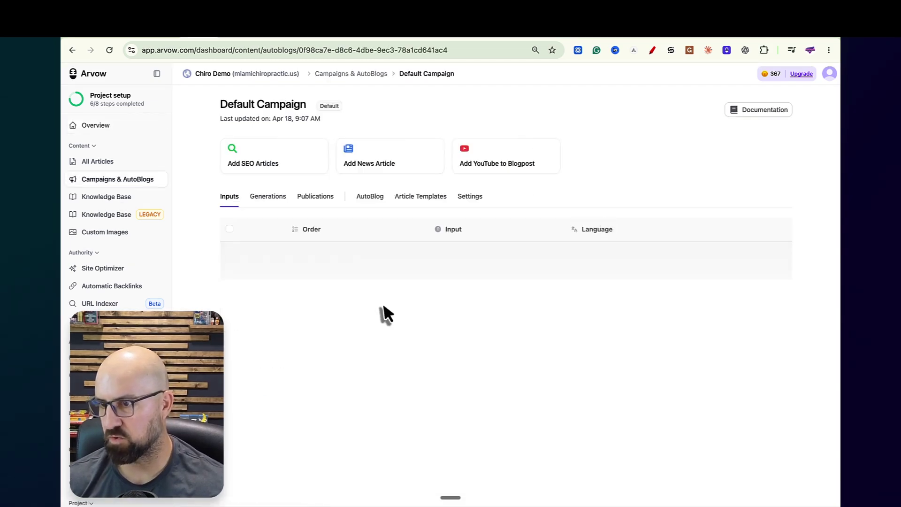
pyautogui.scroll(-3, 415, 305)
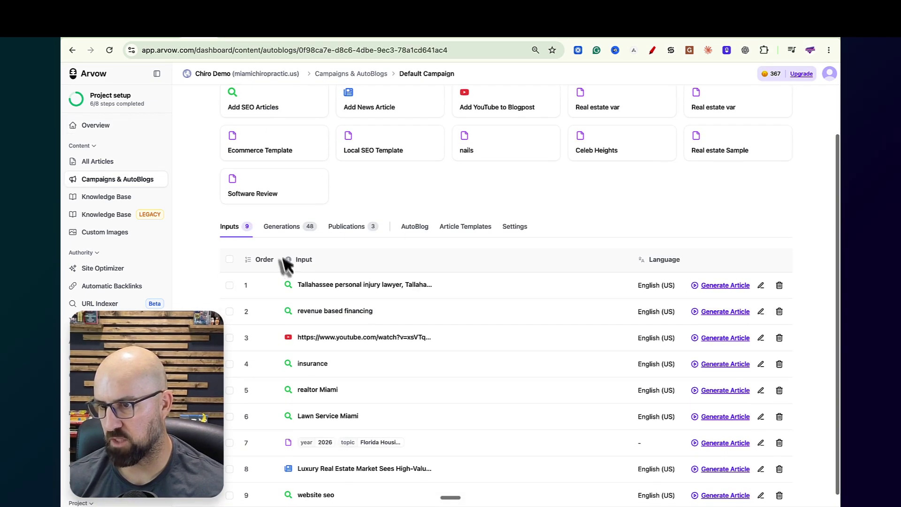
pyautogui.click(463, 228)
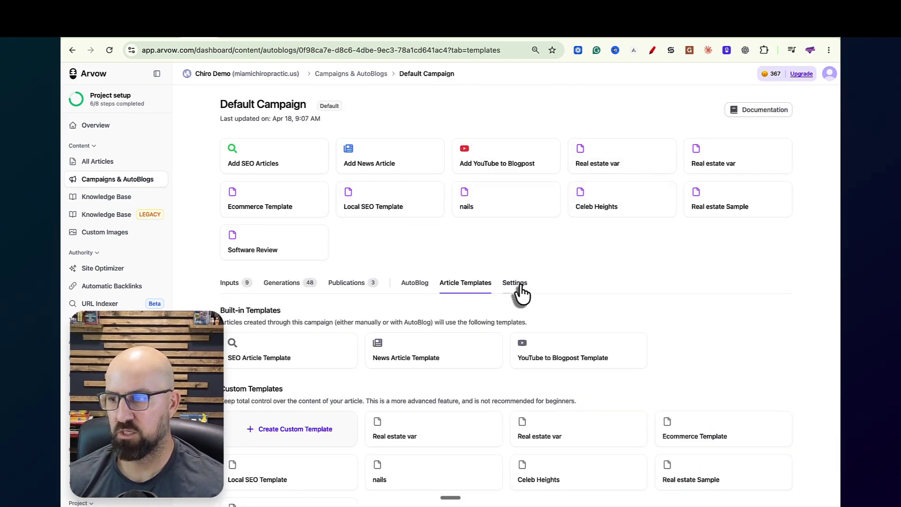
pyautogui.scroll(-1, 471, 304)
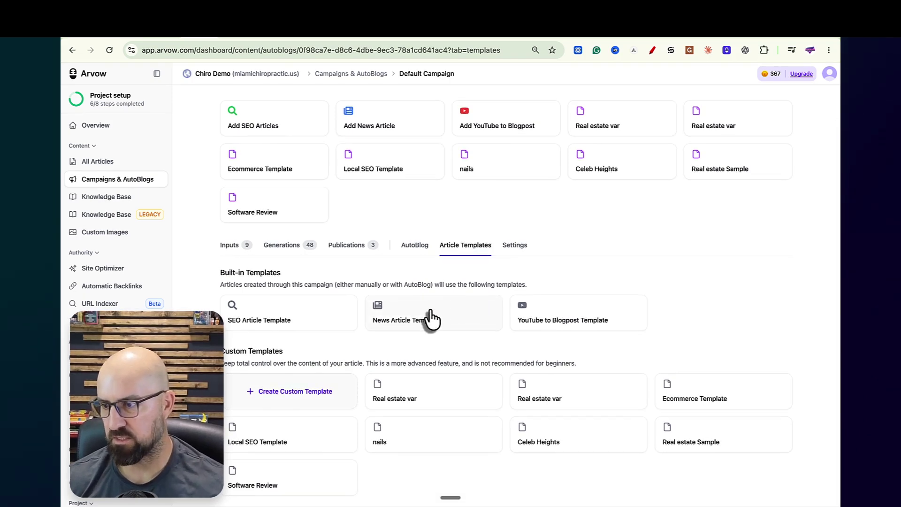
# Step: Create a new custom article template and name it "Plumbing"
pyautogui.click(295, 393)
pyautogui.moveTo(368, 201); pyautogui.dragTo(252, 193)
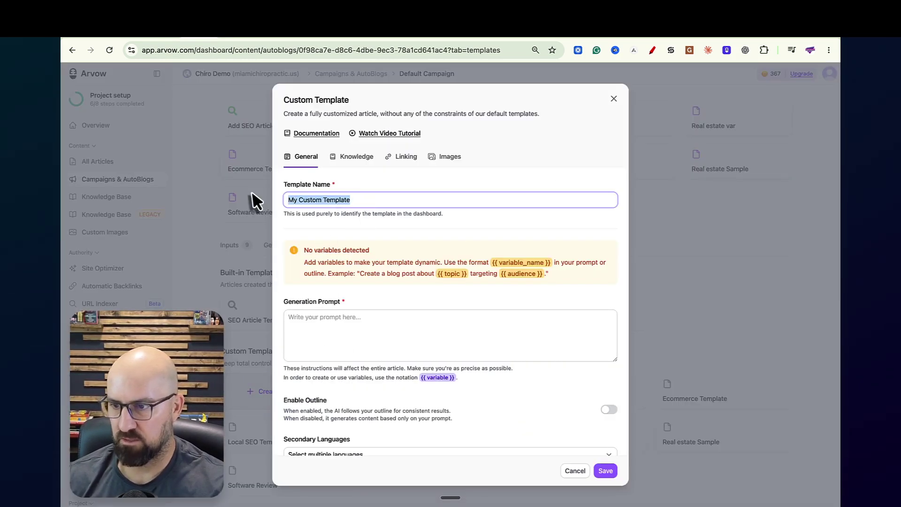
pyautogui.write('Plu')
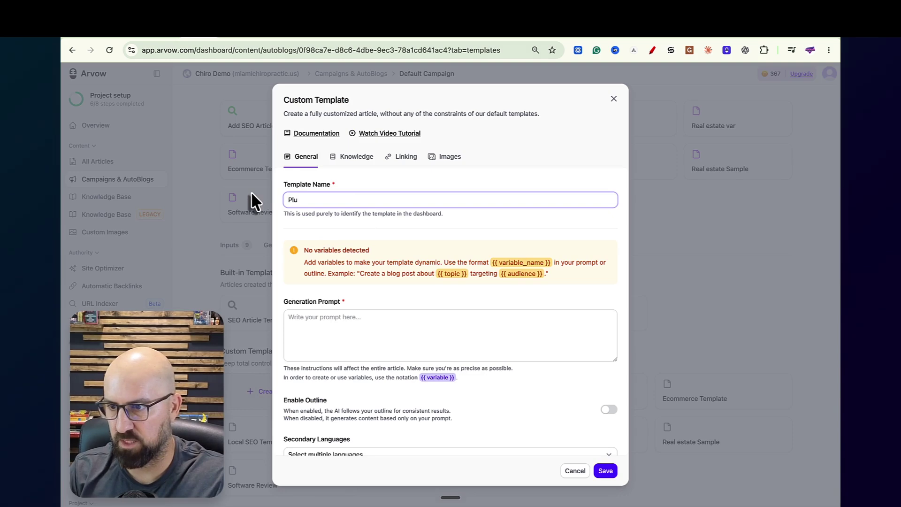
pyautogui.write('mbing')
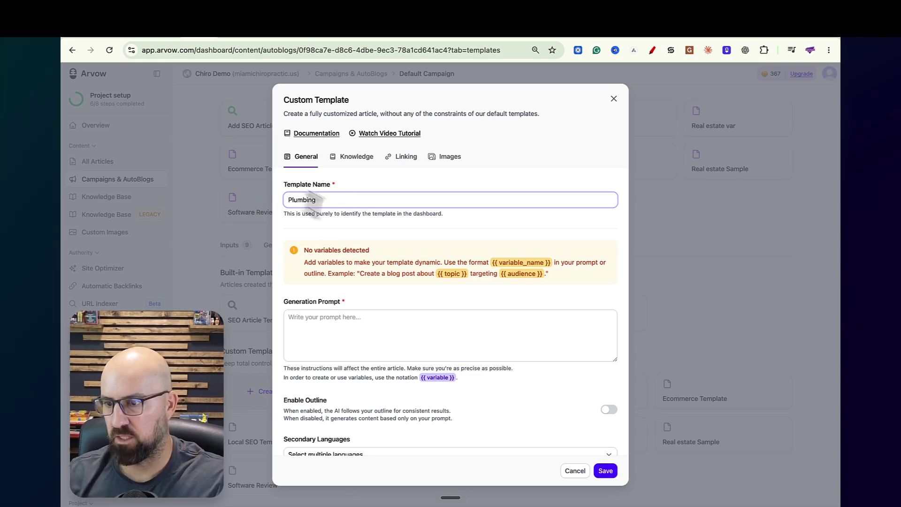
# Step: Enable the outline for the Plumbing template so that it has a Markdown outline field
pyautogui.click(301, 321)
pyautogui.scroll(-1, 467, 364)
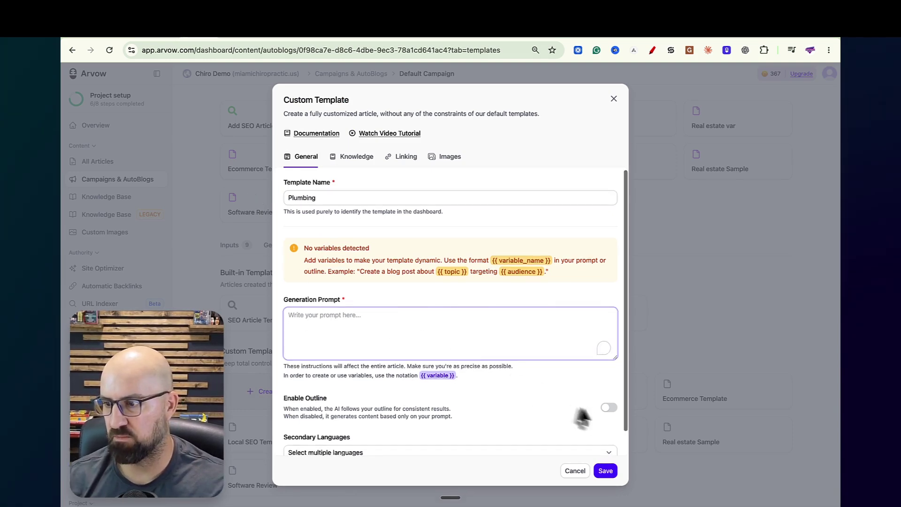
pyautogui.click(605, 415)
pyautogui.scroll(-3, 563, 393)
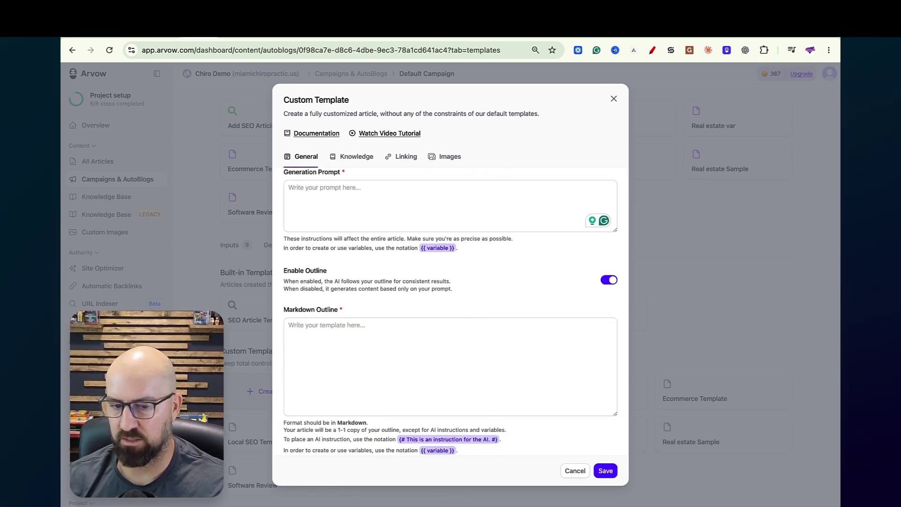
# Step: Copy the generation prompt and the Markdown outline from Claude's response into the matching fields of the Plumbing template and save it
pyautogui.hotkey('ctrl', 'Left')
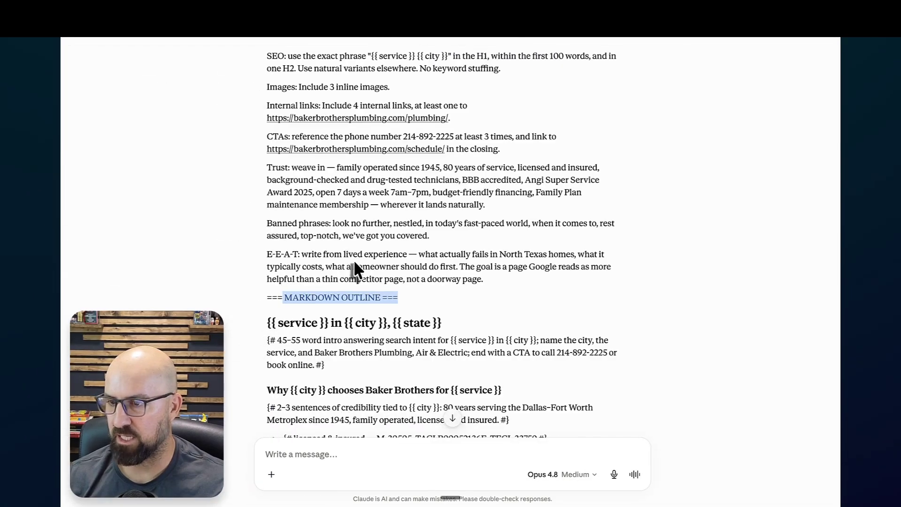
pyautogui.scroll(8, 354, 260)
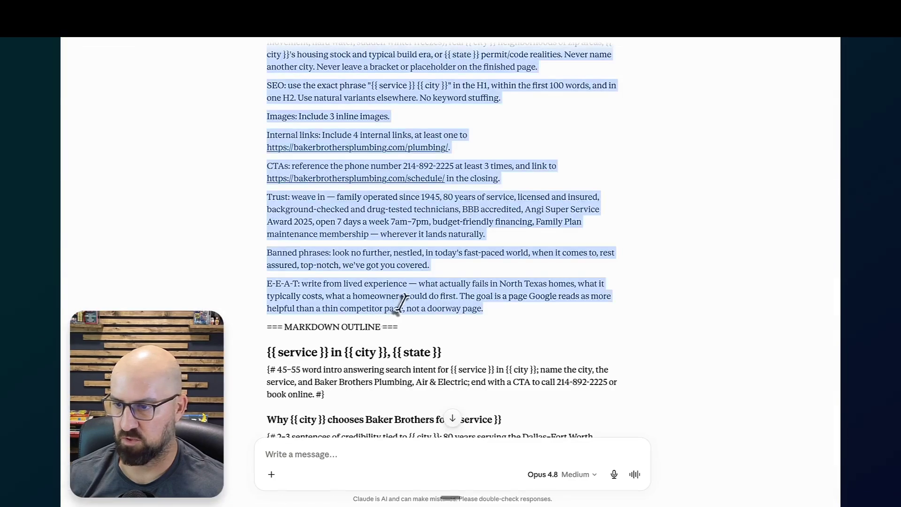
pyautogui.scroll(-4, 401, 303)
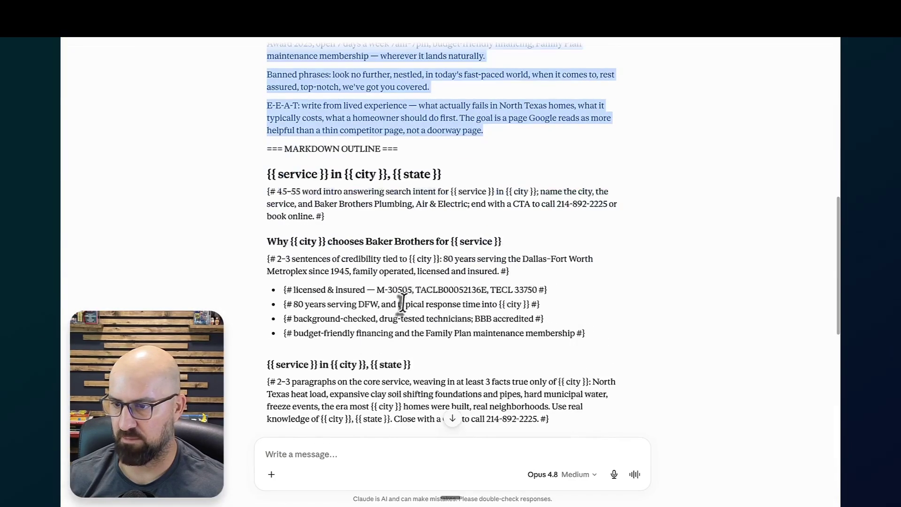
pyautogui.click(289, 191)
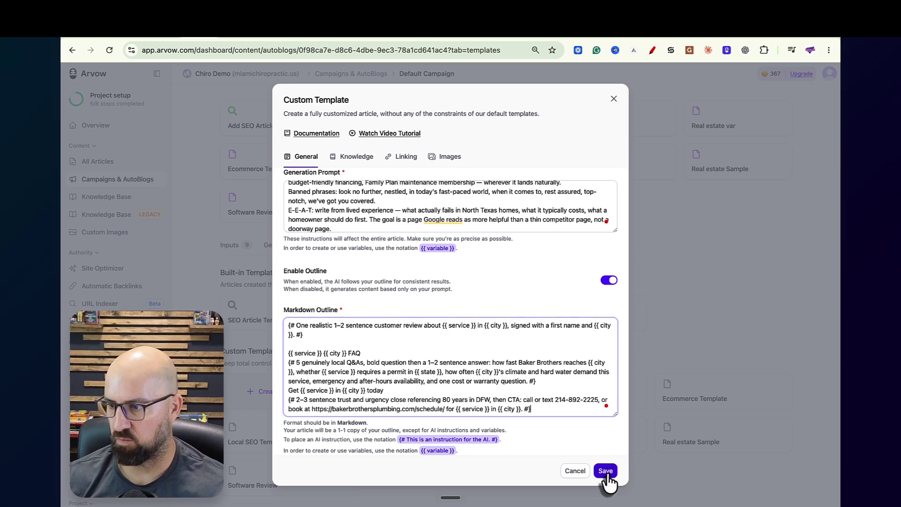
pyautogui.click(607, 472)
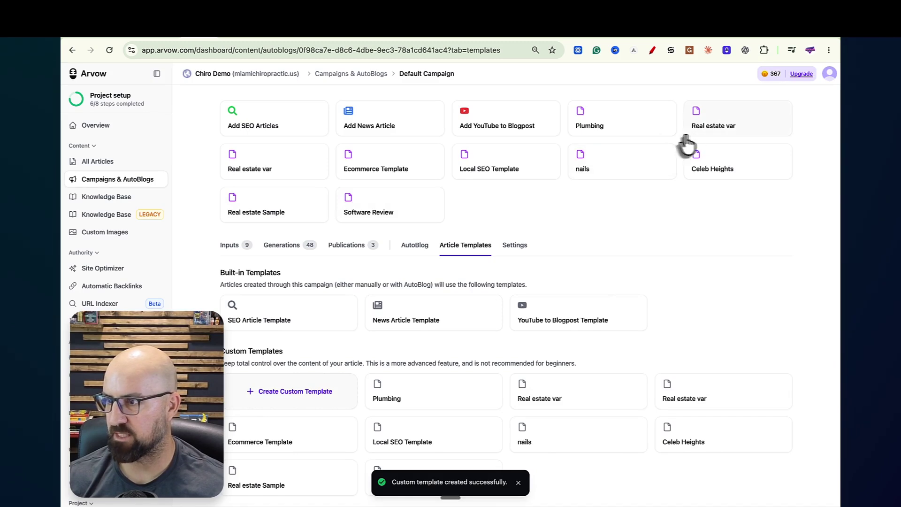
# Step: Add a custom article based on the Plumbing template with service HVAC, city Austin and state Texas
pyautogui.click(614, 128)
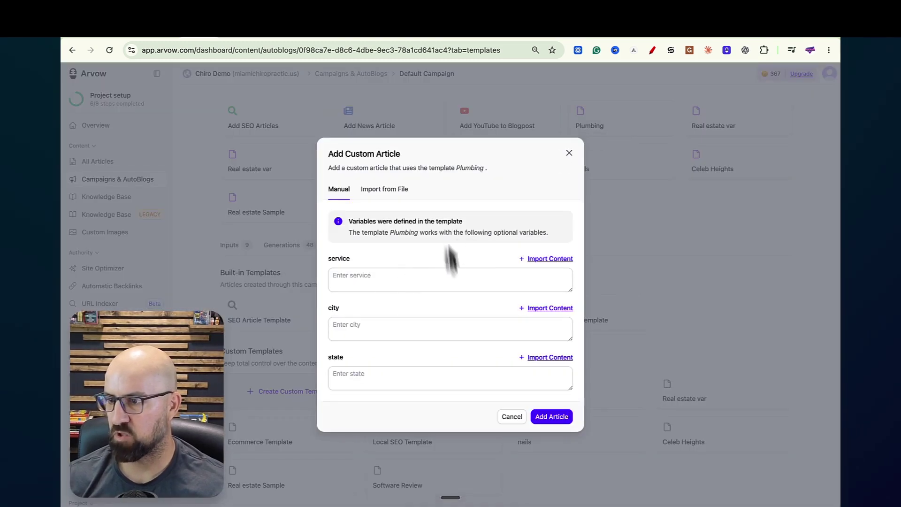
pyautogui.click(446, 280)
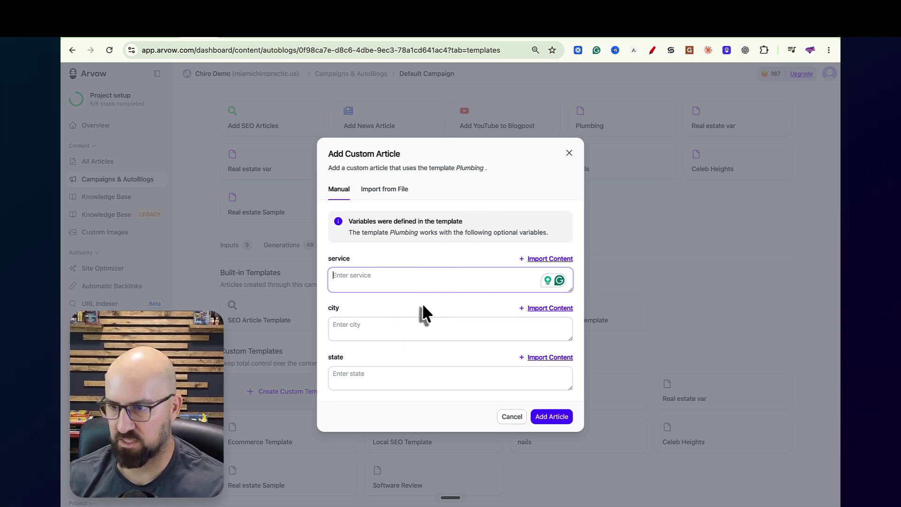
pyautogui.write('HVAC')
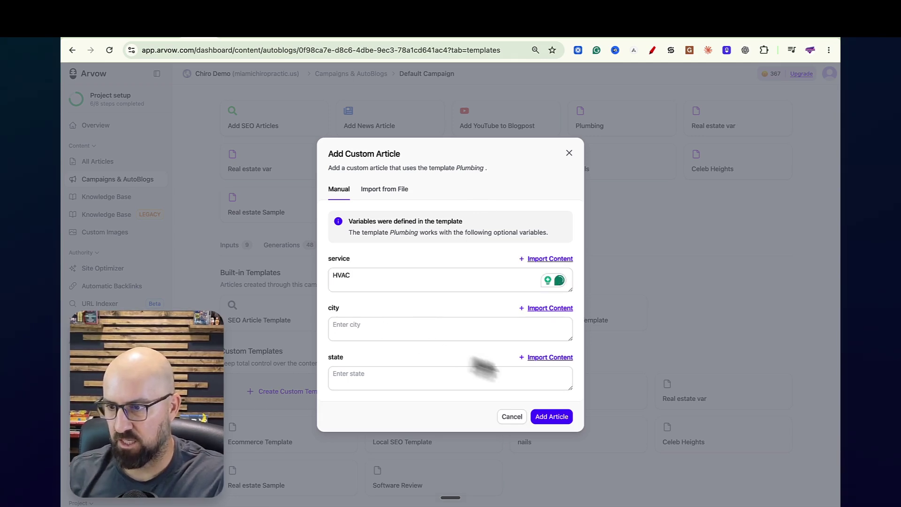
pyautogui.click(346, 319)
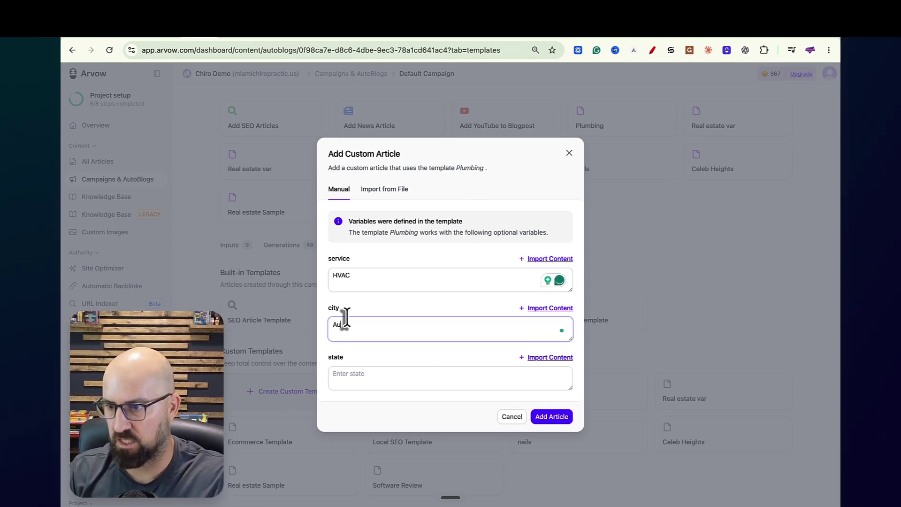
pyautogui.write('Austin')
pyautogui.click(360, 377)
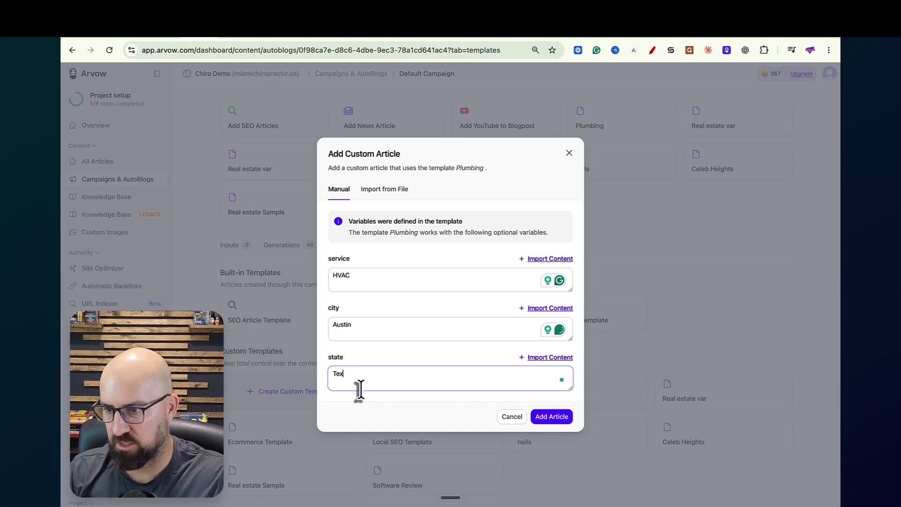
pyautogui.click(539, 419)
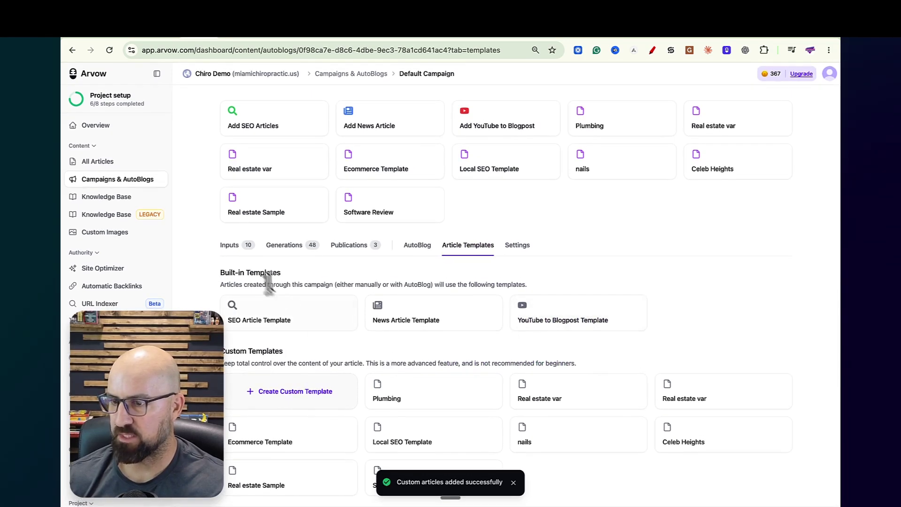
# Step: Generate the article from the campaign's new HVAC Austin input and dismiss the notification
pyautogui.click(232, 252)
pyautogui.scroll(-3, 513, 363)
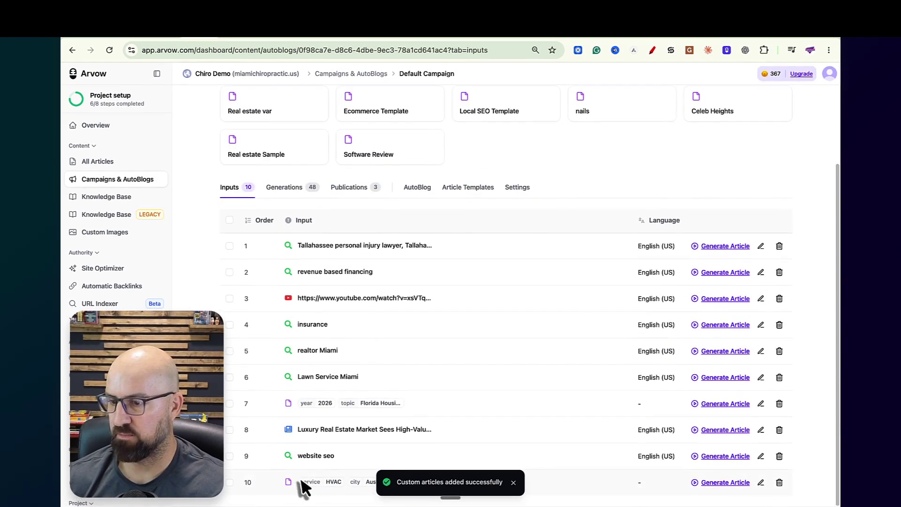
pyautogui.click(726, 484)
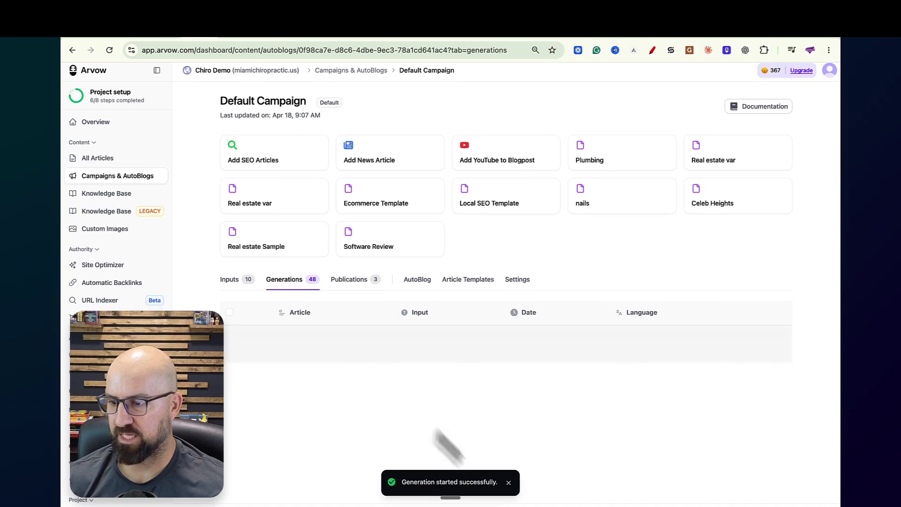
pyautogui.click(509, 484)
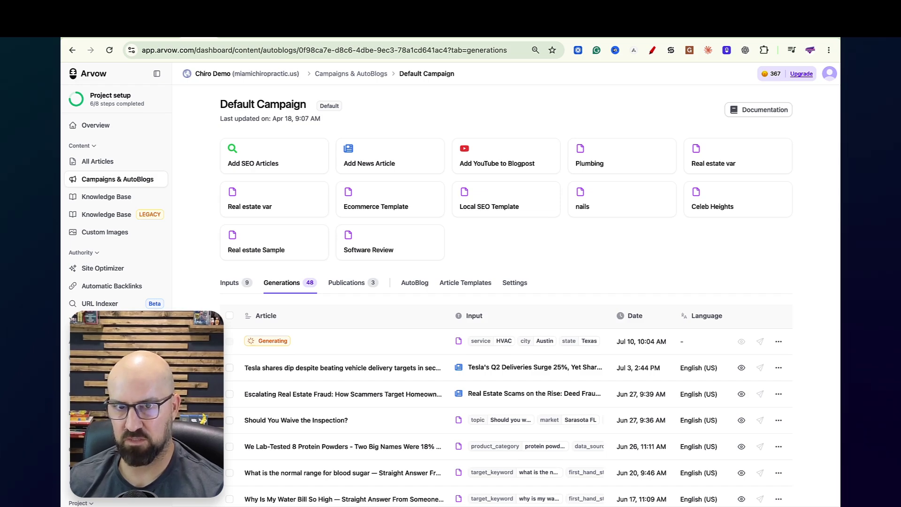
# Step: Preview the generated HVAC Austin article and examine its intro, local problems, services, costs, process and FAQ sections
pyautogui.scroll(-1, 740, 324)
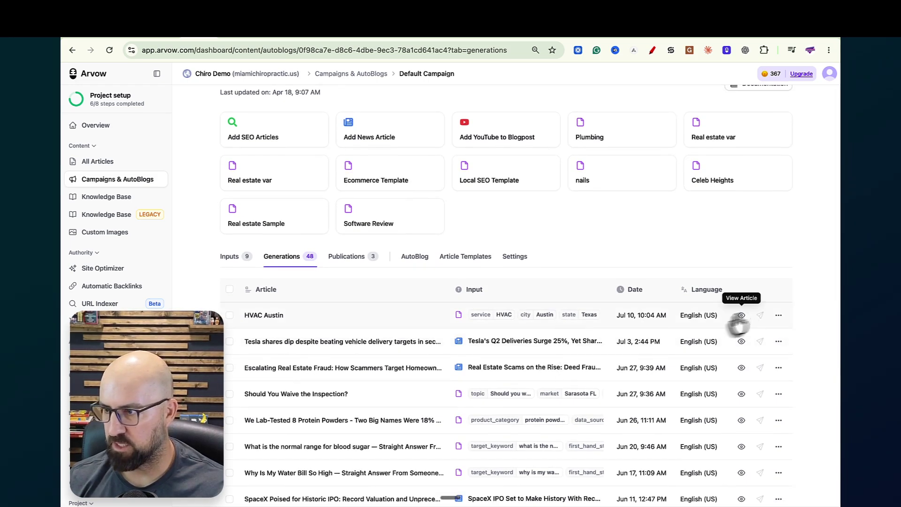
pyautogui.click(741, 316)
pyautogui.scroll(-1, 516, 326)
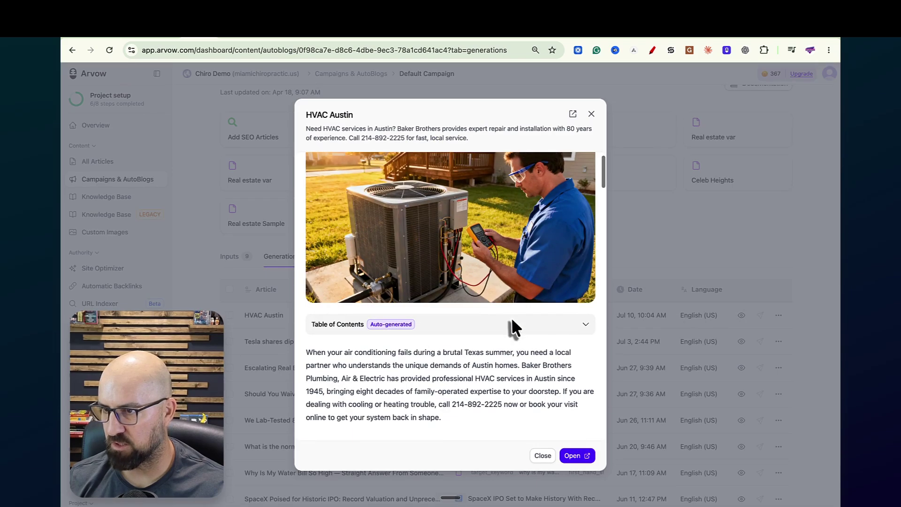
pyautogui.scroll(-2, 419, 260)
pyautogui.scroll(-5, 419, 259)
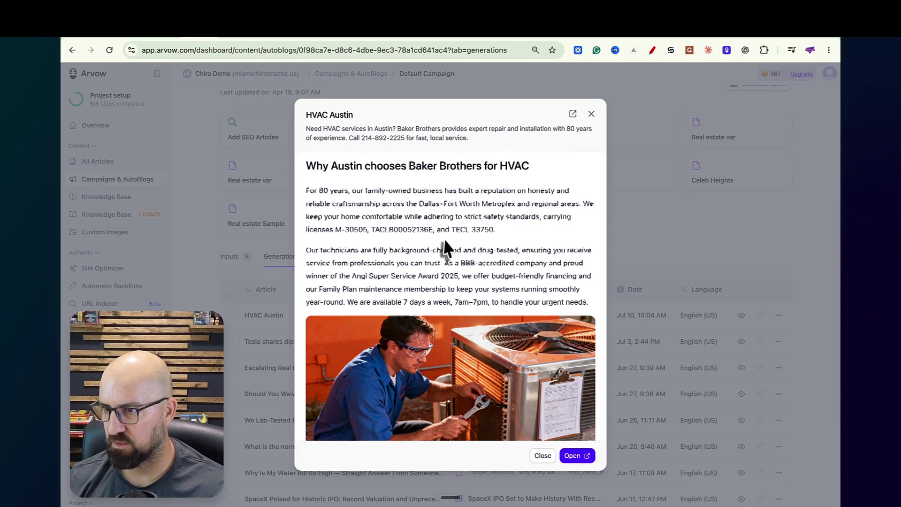
pyautogui.scroll(-2, 444, 256)
pyautogui.scroll(-7, 442, 350)
pyautogui.scroll(-6, 440, 344)
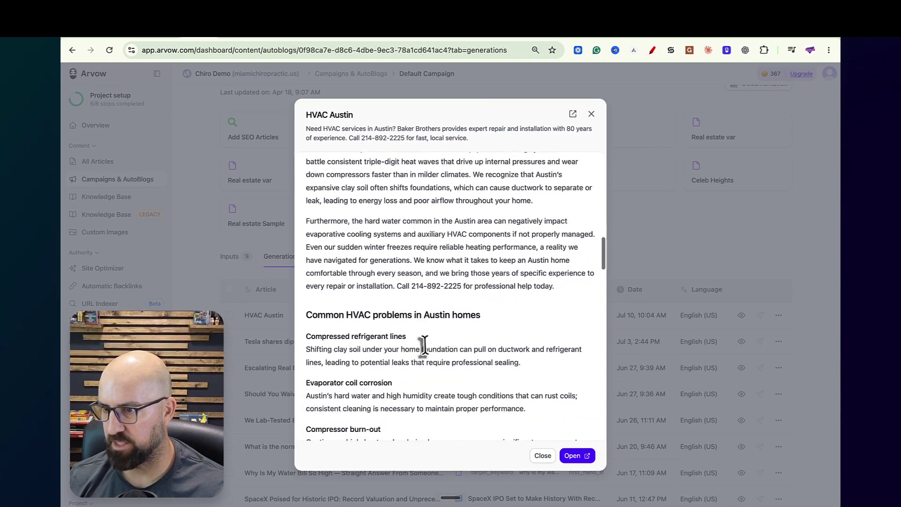
pyautogui.scroll(-2, 429, 346)
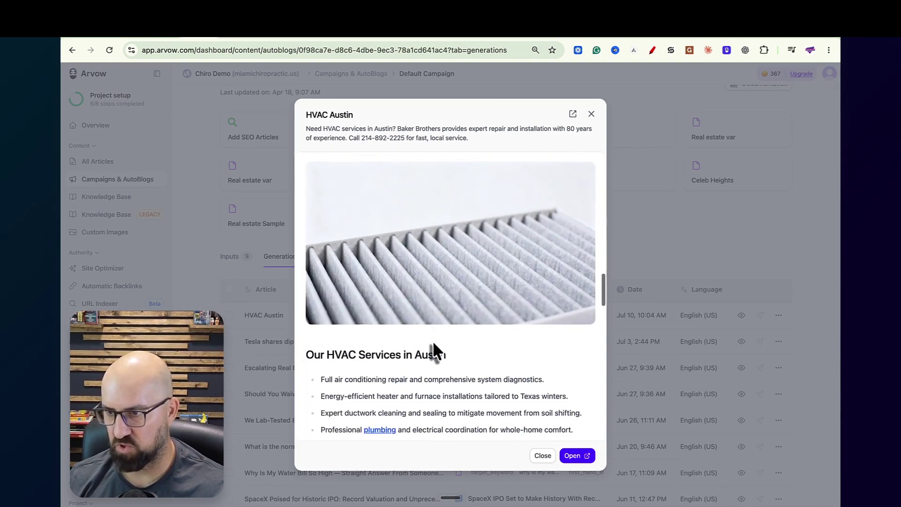
pyautogui.scroll(-4, 397, 324)
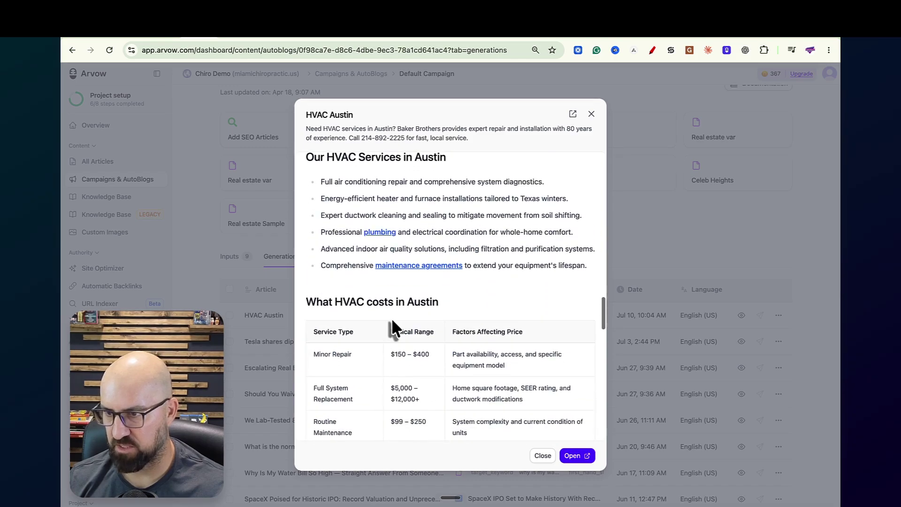
pyautogui.scroll(-2, 413, 281)
pyautogui.scroll(-6, 421, 281)
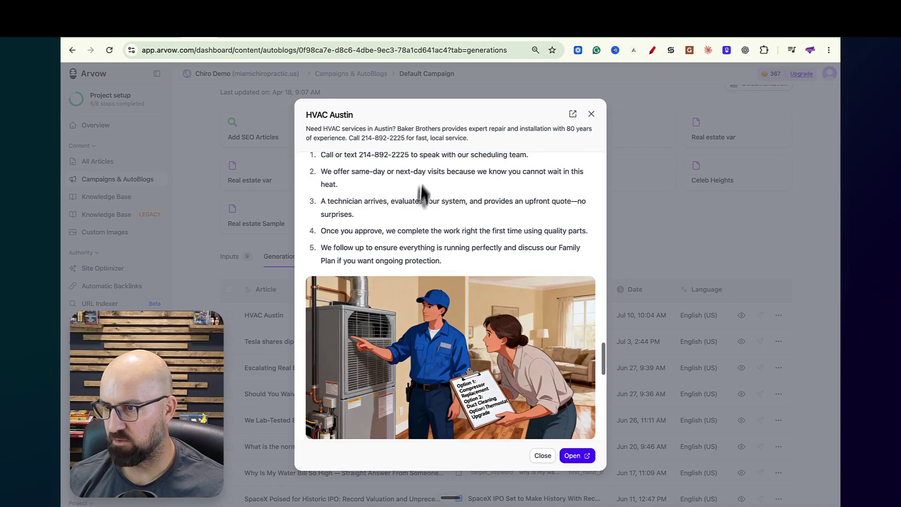
pyautogui.scroll(-8, 421, 195)
pyautogui.scroll(-5, 419, 213)
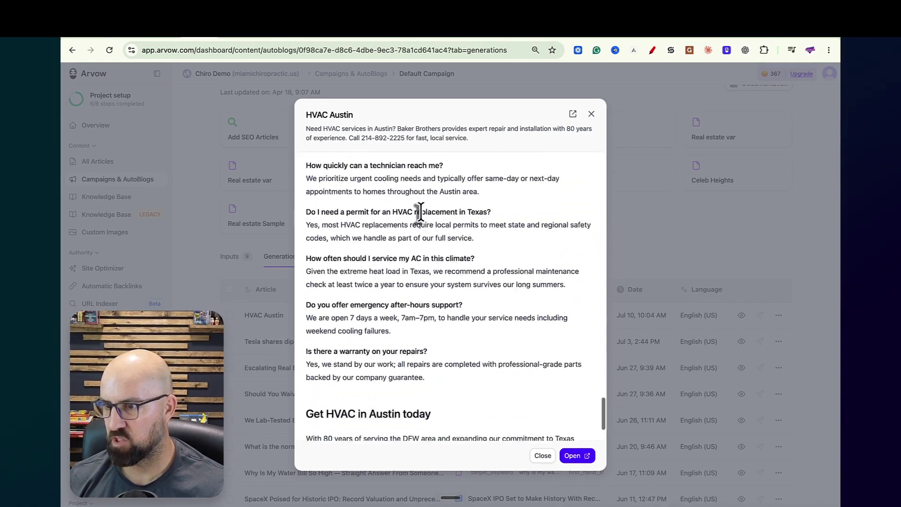
# Step: Open the HVAC Austin article in the full editor and review its content, details and AI Assistant
pyautogui.click(577, 458)
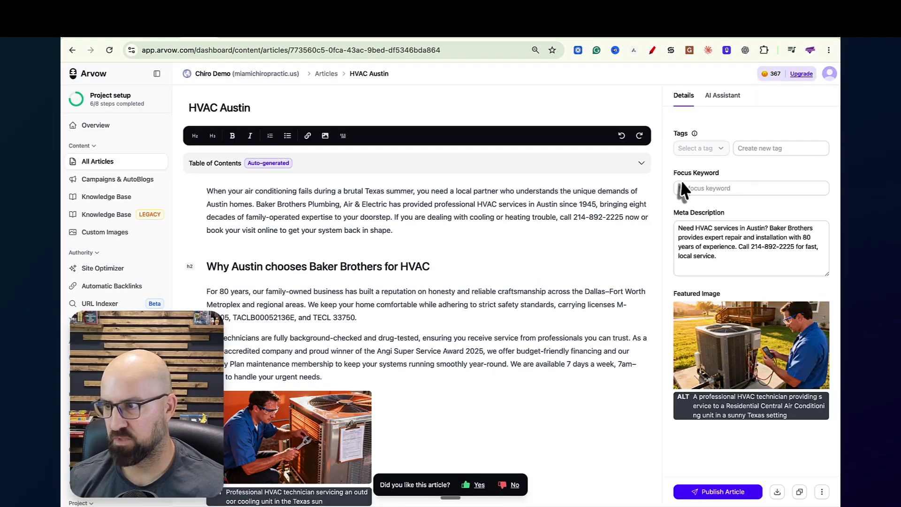
pyautogui.scroll(-4, 740, 277)
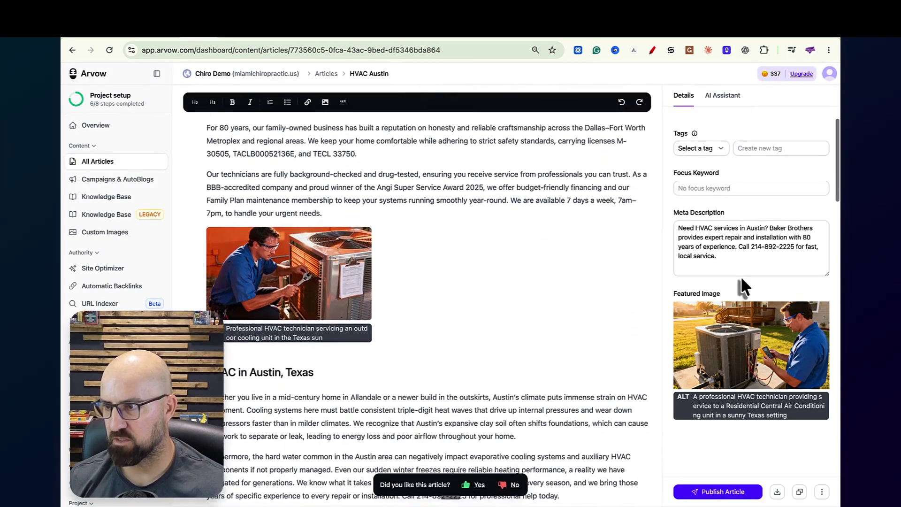
pyautogui.scroll(-12, 741, 277)
pyautogui.scroll(9, 529, 246)
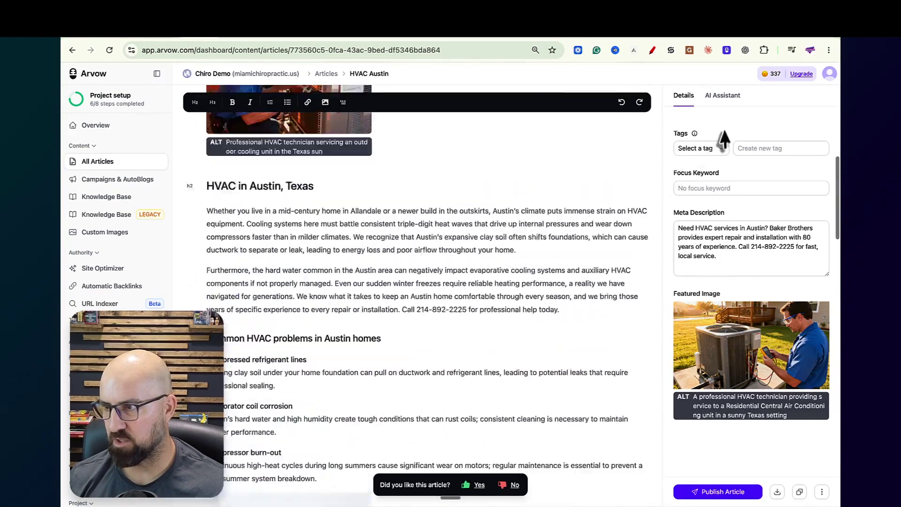
pyautogui.click(722, 96)
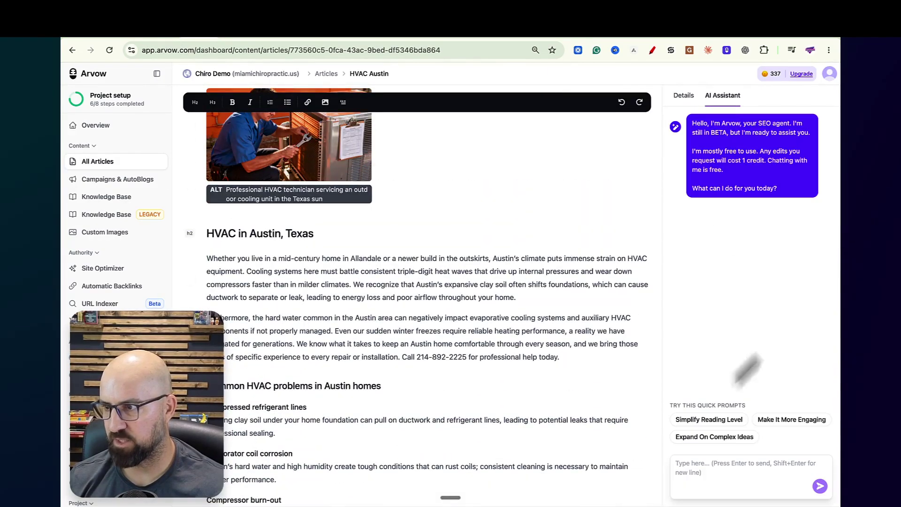
pyautogui.scroll(6, 440, 409)
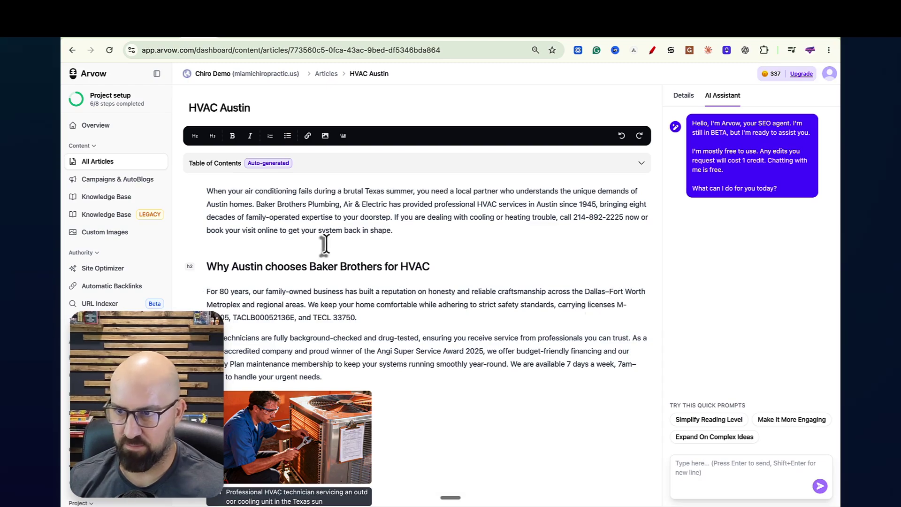
pyautogui.scroll(-15, 325, 244)
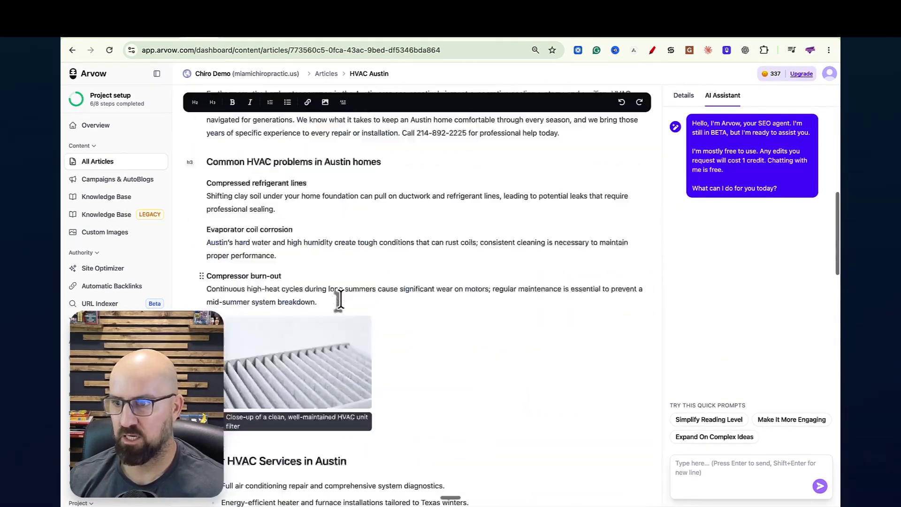
pyautogui.scroll(15, 339, 299)
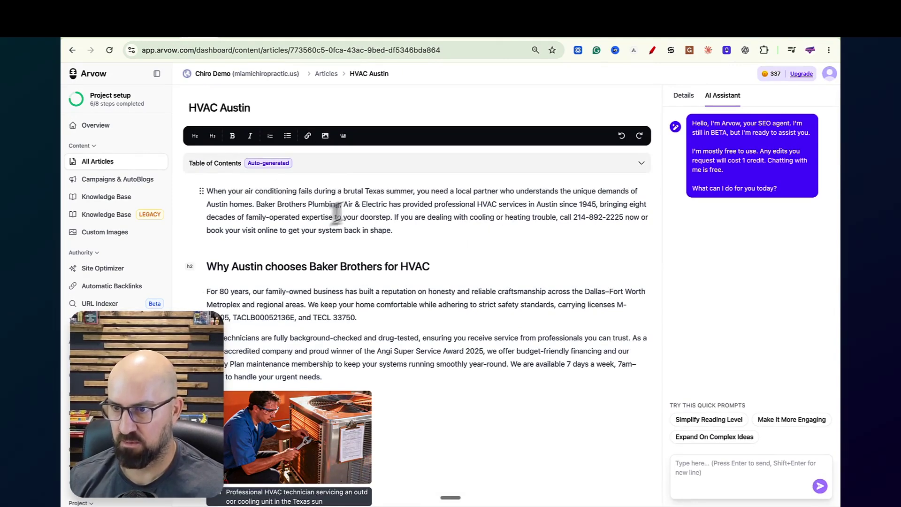
# Step: Switch to Baker Brothers' Garland air conditioning page and examine its main heading and AC repair and maintenance sections for comparison
pyautogui.click(681, 37)
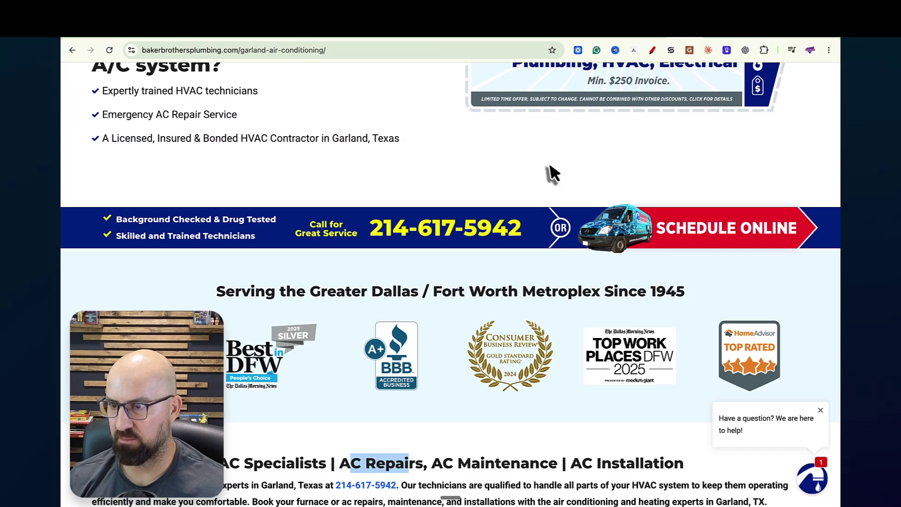
pyautogui.scroll(5, 547, 176)
pyautogui.moveTo(93, 240); pyautogui.dragTo(312, 392)
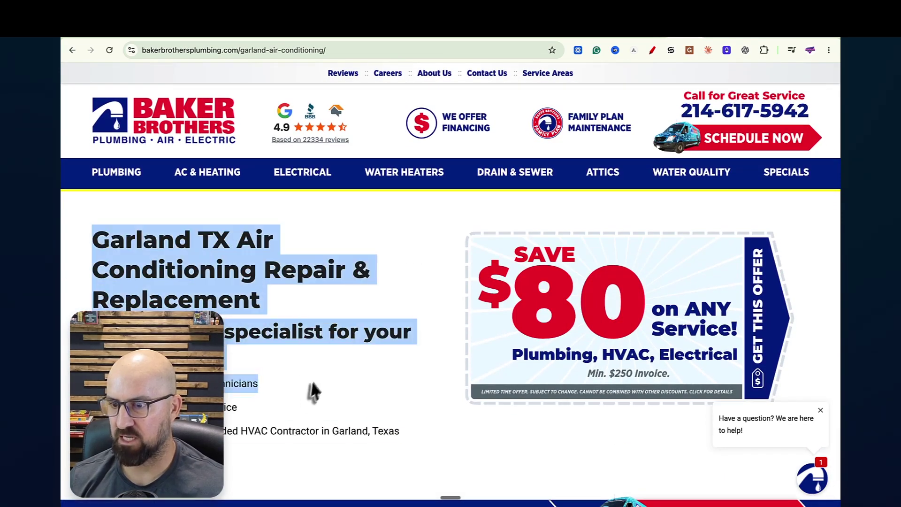
pyautogui.scroll(-6, 314, 390)
pyautogui.scroll(-6, 315, 387)
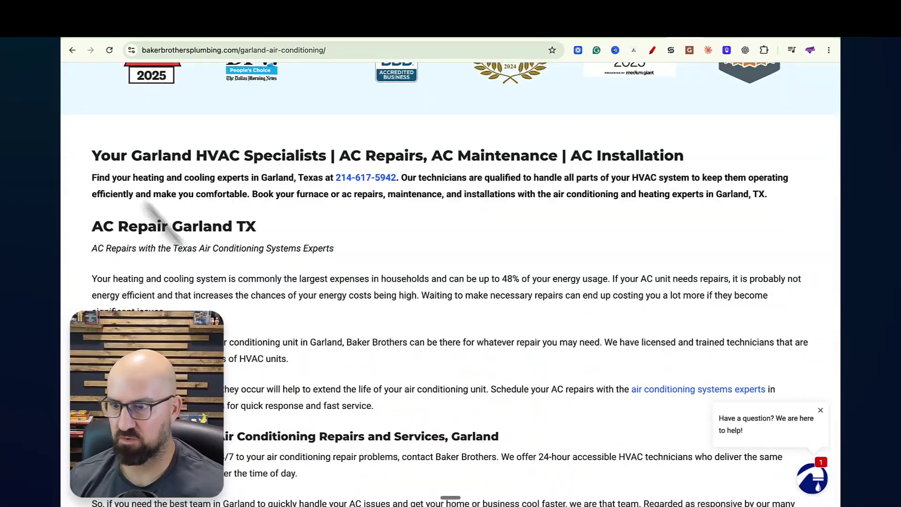
pyautogui.scroll(-10, 261, 457)
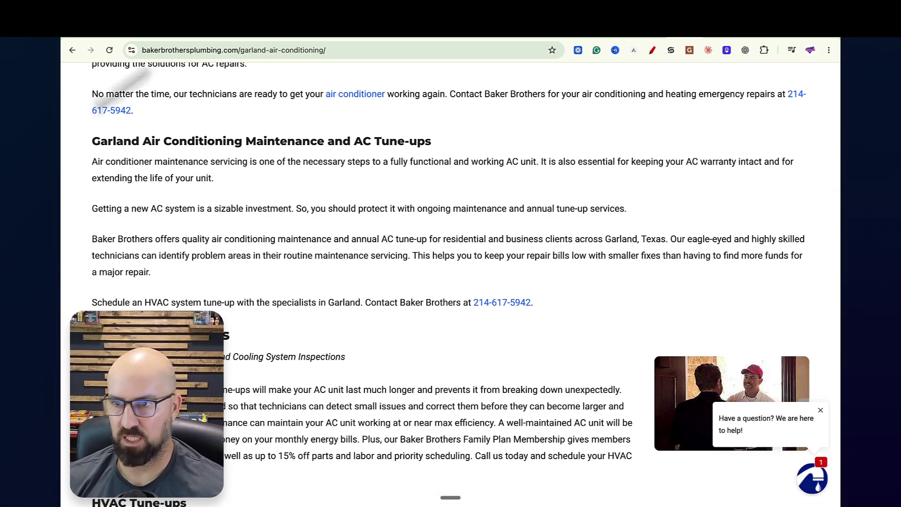
# Step: Return to the HVAC Austin article in Arvow and review its intro and "Why Austin chooses Baker Brothers for HVAC" section
pyautogui.click(202, 36)
pyautogui.scroll(-2, 450, 291)
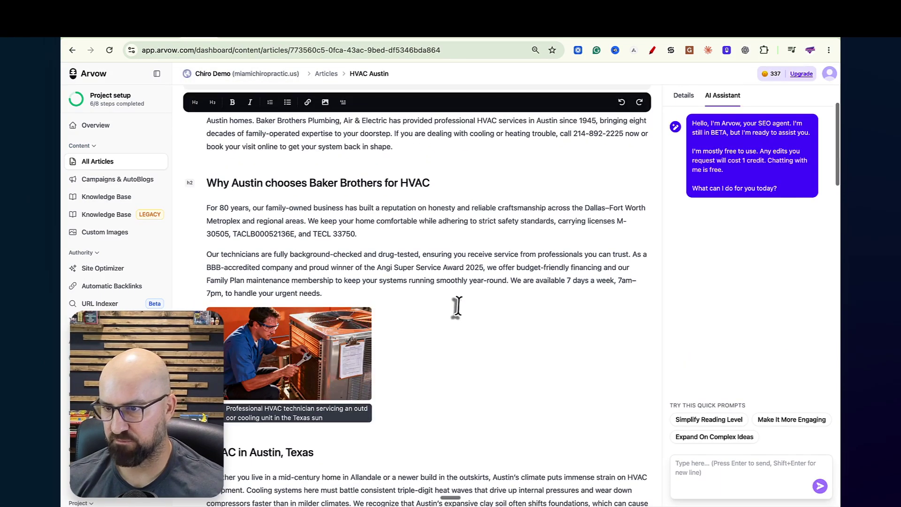
pyautogui.scroll(2, 458, 305)
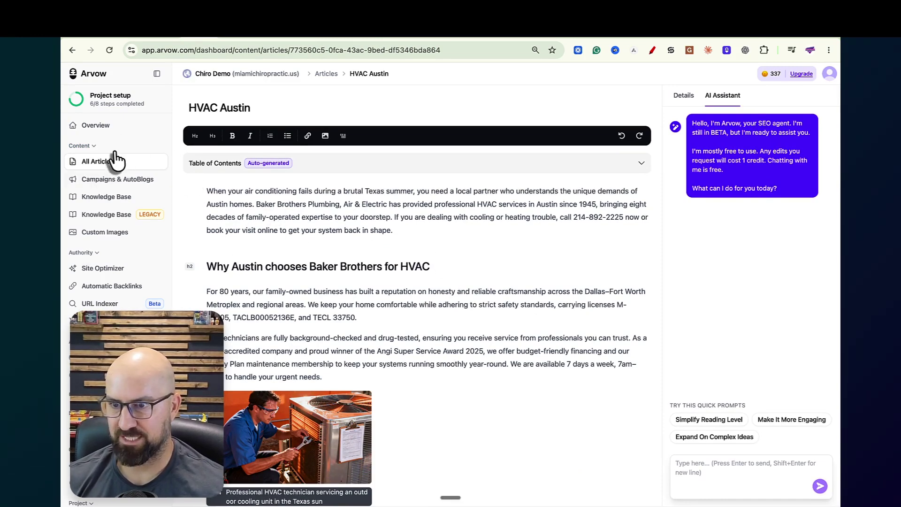
# Step: Go to Campaigns & AutoBlogs and examine the new-campaign AutoBlog modes, selecting Planned AutoBlog, then dismiss the dialog without creating a campaign
pyautogui.click(95, 128)
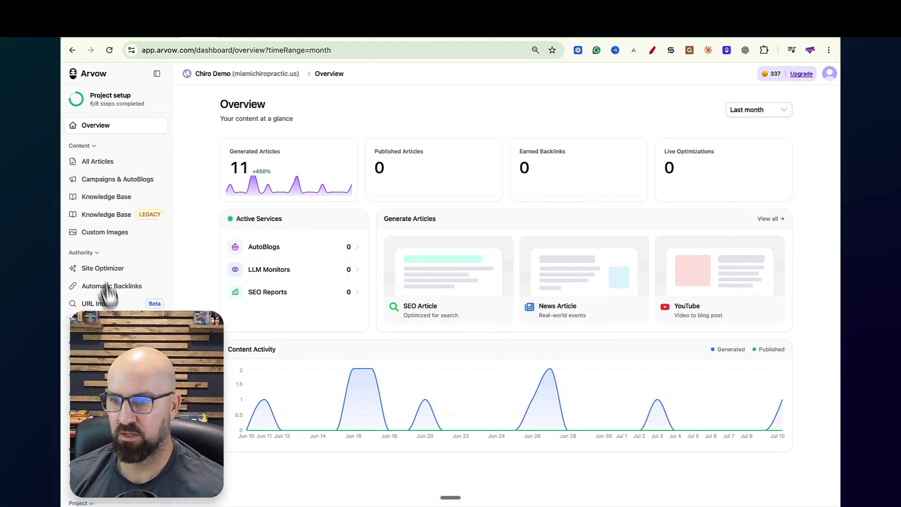
pyautogui.click(117, 180)
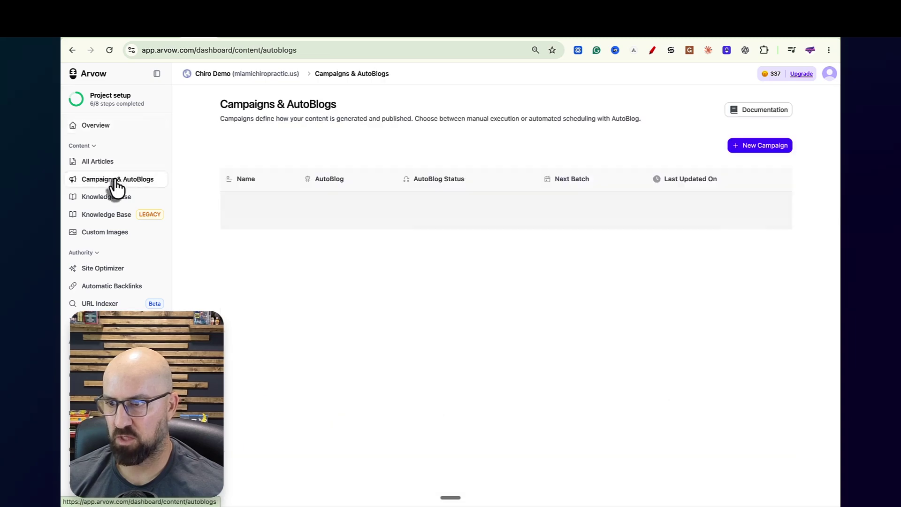
pyautogui.click(735, 148)
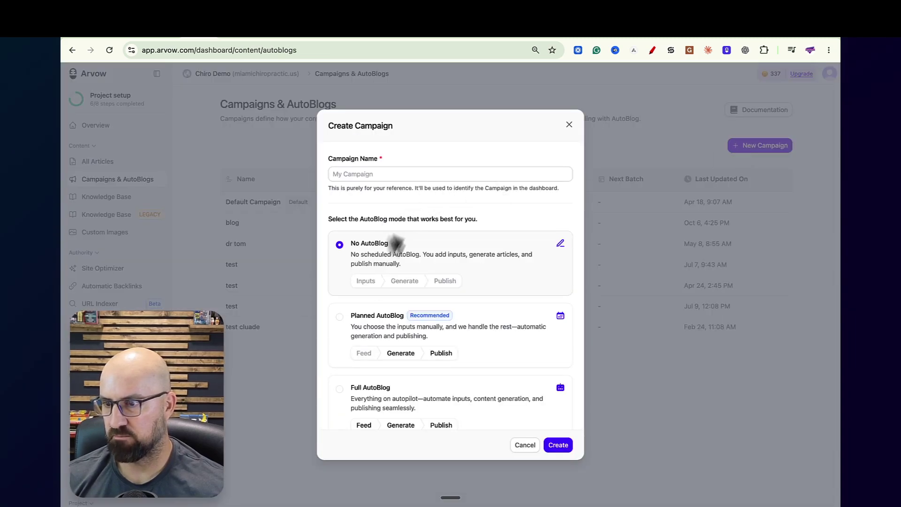
pyautogui.click(339, 317)
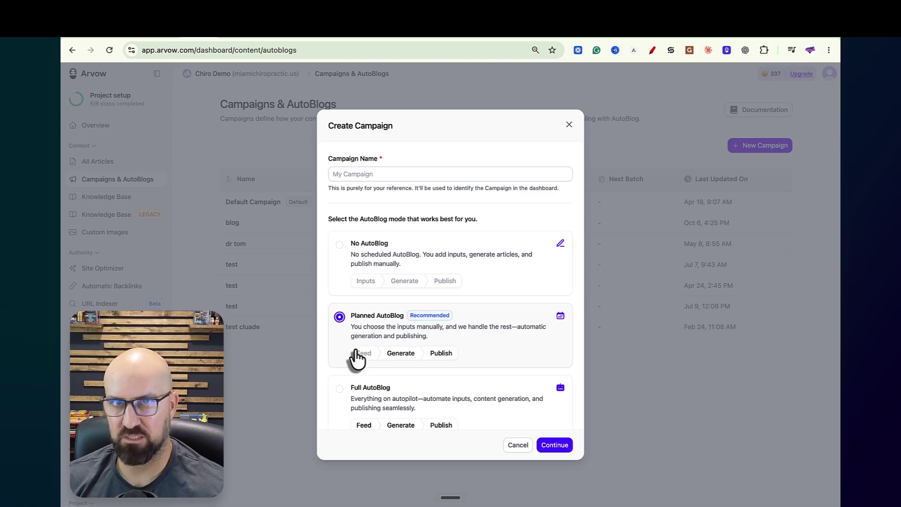
pyautogui.click(569, 126)
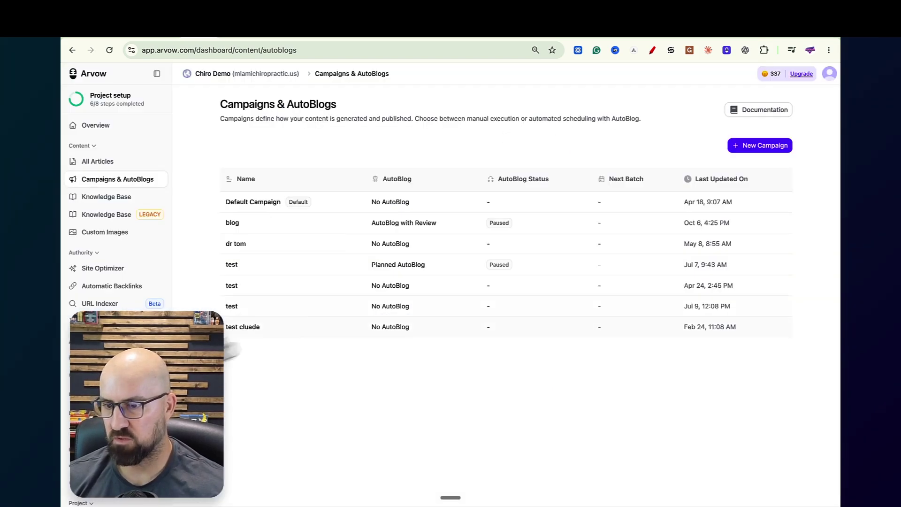
# Step: Go to Integrations and review the website platforms available for a new integration, then dismiss the list without creating one
pyautogui.click(94, 449)
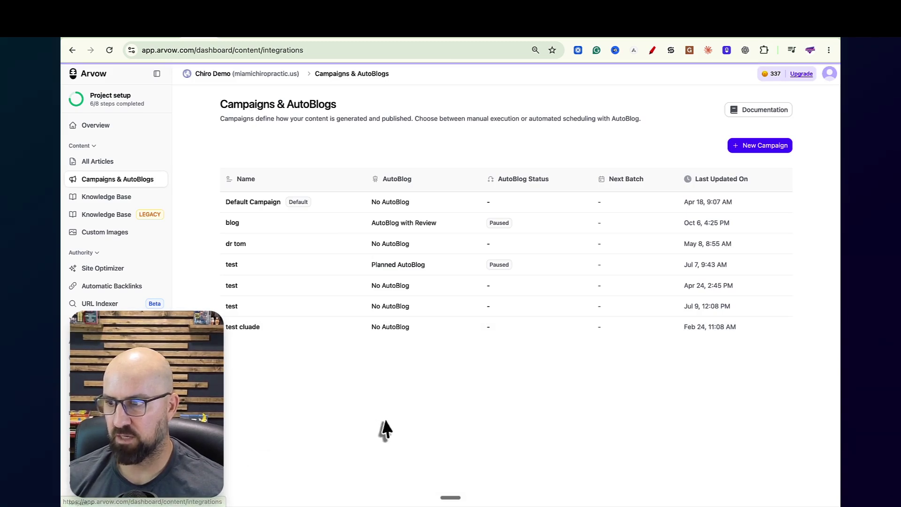
pyautogui.click(732, 147)
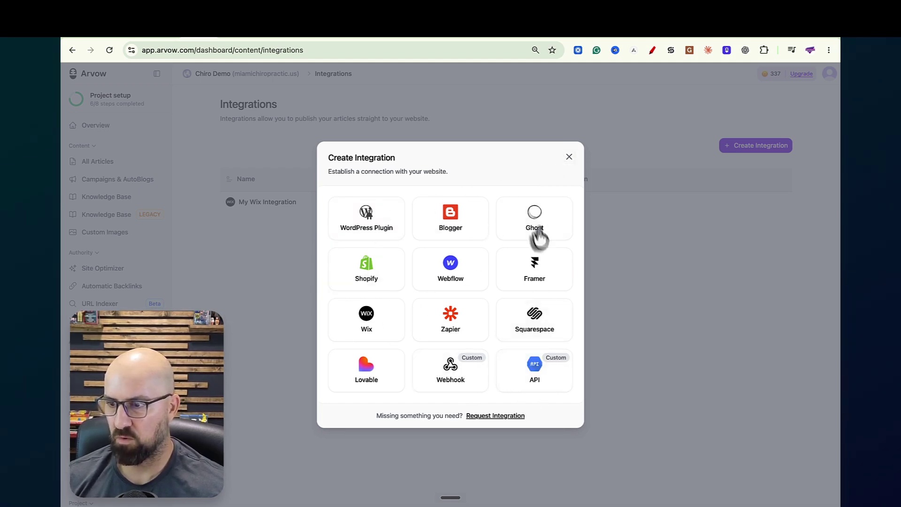
pyautogui.click(569, 156)
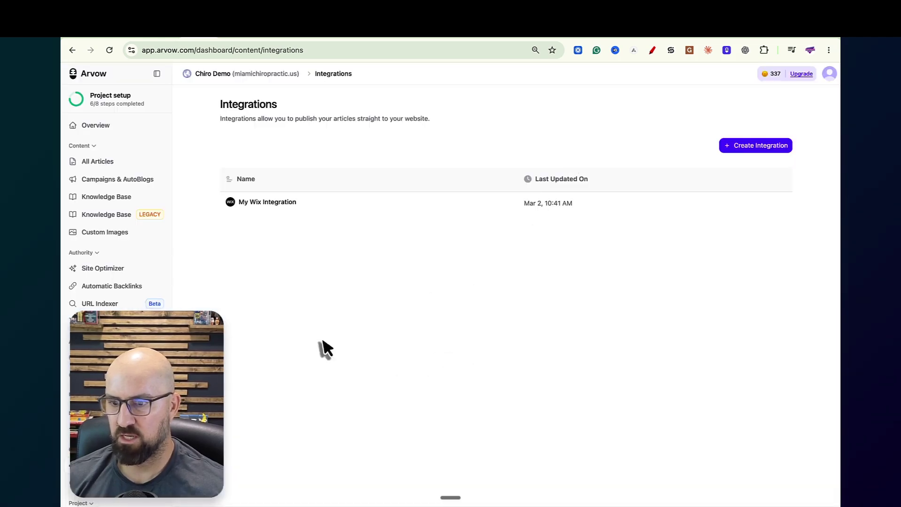
# Step: Examine the Site Optimizer's suggested meta titles and view the Automatic Backlinks page
pyautogui.click(92, 267)
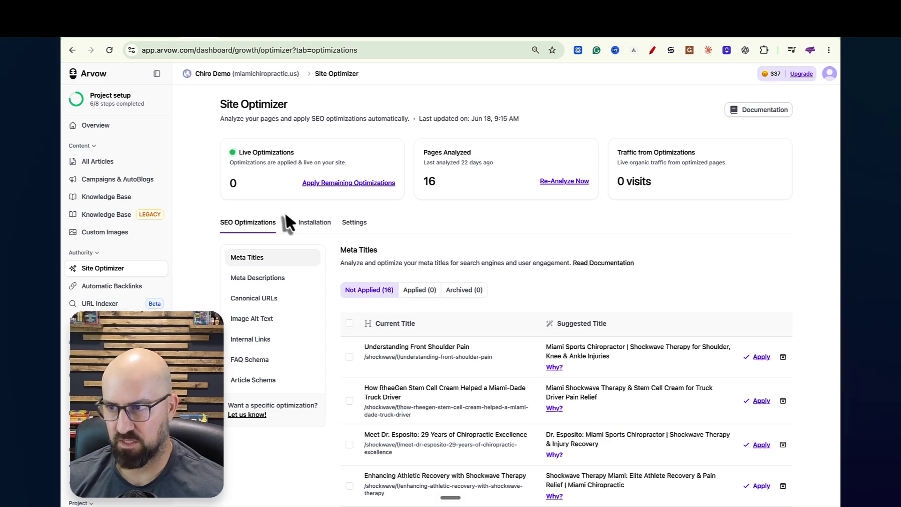
pyautogui.scroll(-1, 288, 225)
pyautogui.click(119, 287)
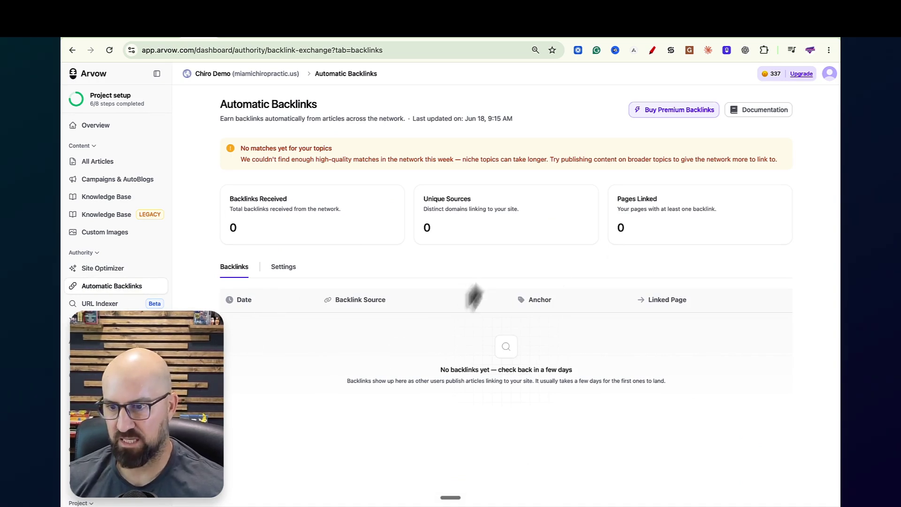
# Step: View the LLM Brand Monitors and examine the prompts, visibility and sentiment of Semrush's monitor
pyautogui.click(113, 321)
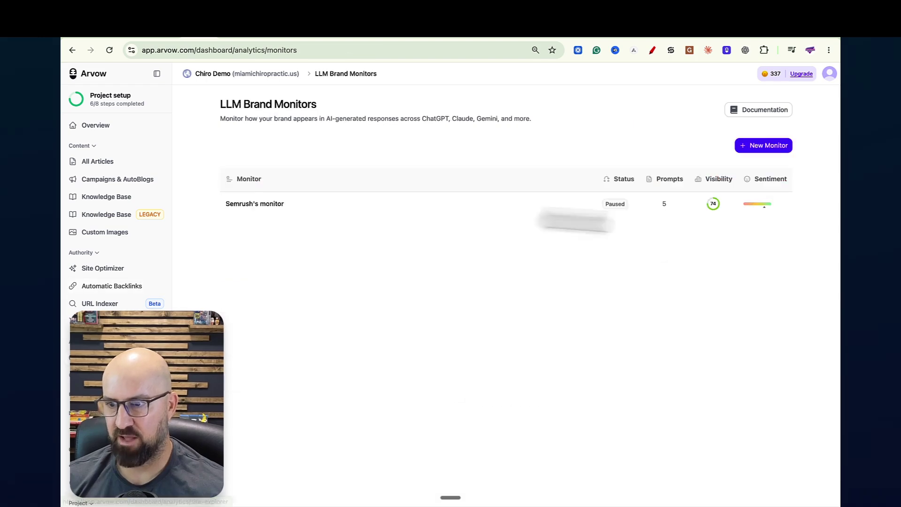
pyautogui.click(467, 212)
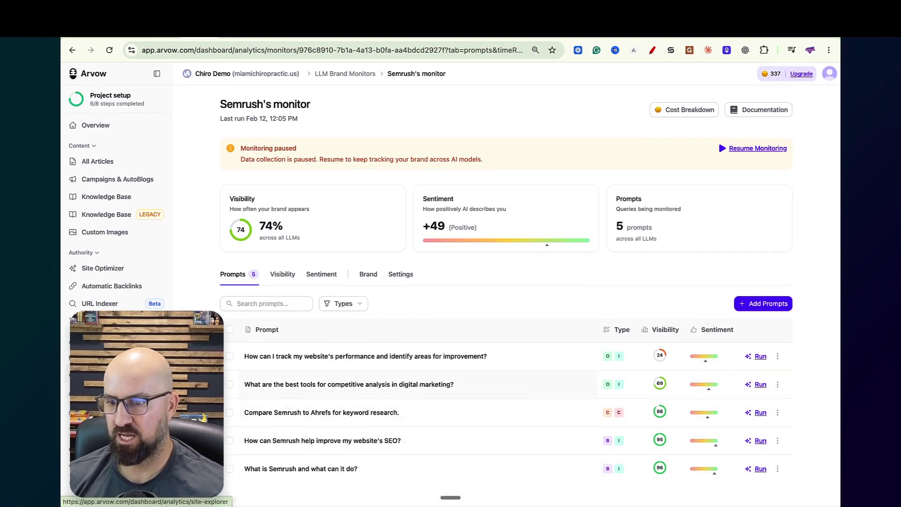
# Step: Analyze bakerbrothersplumbing.com in Site Explorer and examine its top pages by traffic, keywords and top keyword
pyautogui.click(98, 338)
pyautogui.click(497, 286)
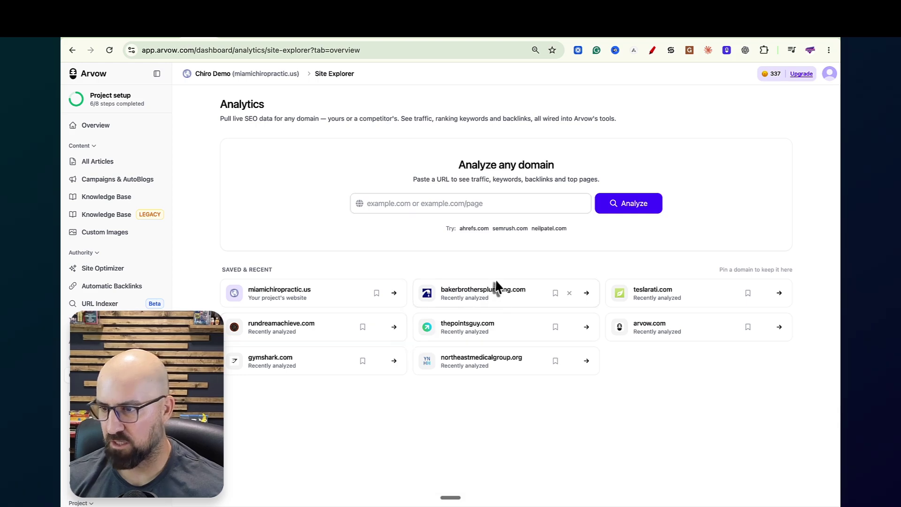
pyautogui.click(491, 293)
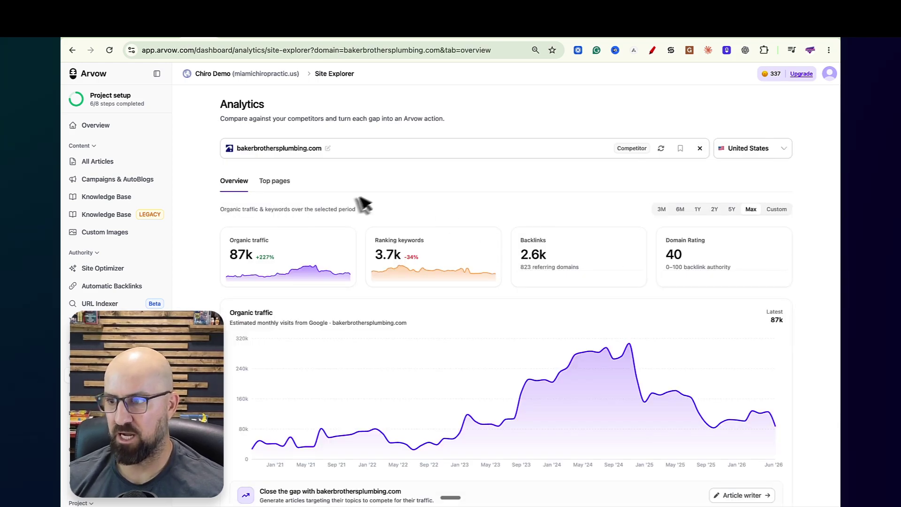
pyautogui.click(284, 188)
pyautogui.scroll(-3, 297, 190)
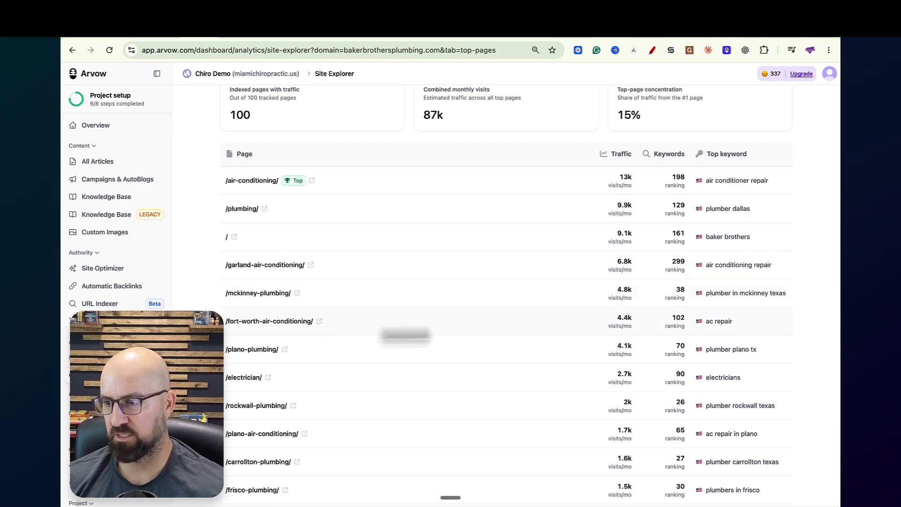
pyautogui.scroll(-1, 523, 291)
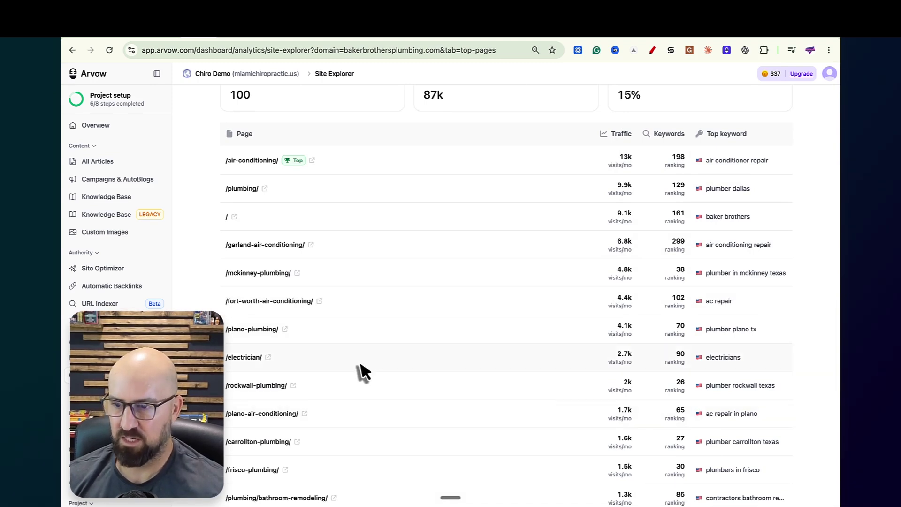
pyautogui.scroll(-4, 348, 368)
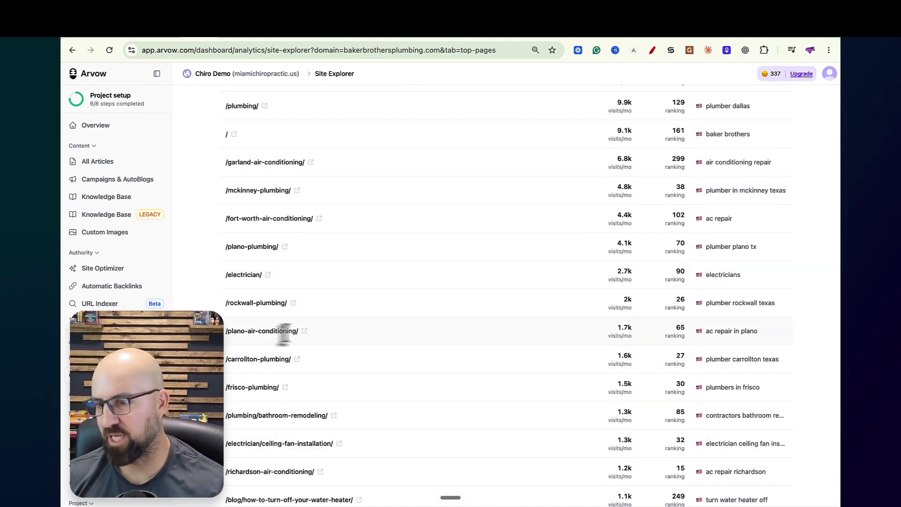